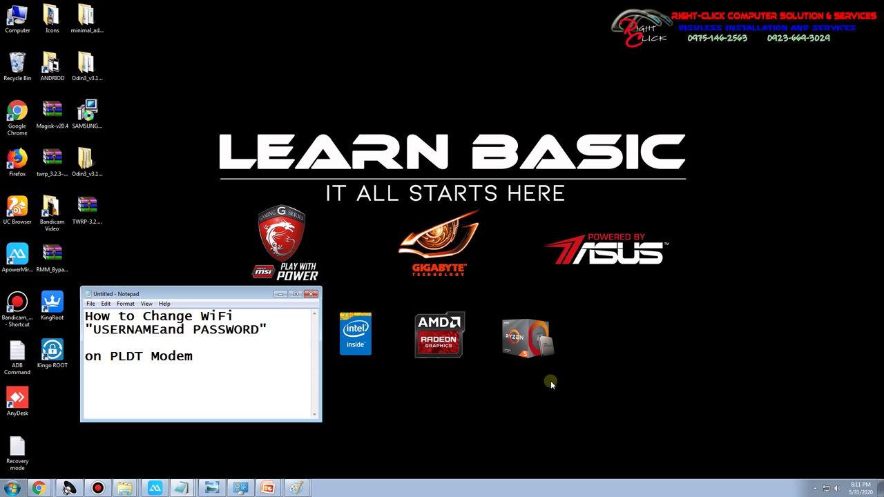
# Insert a space between USERNAME and 'and' in the Notepad title
pyautogui.click(159, 332)
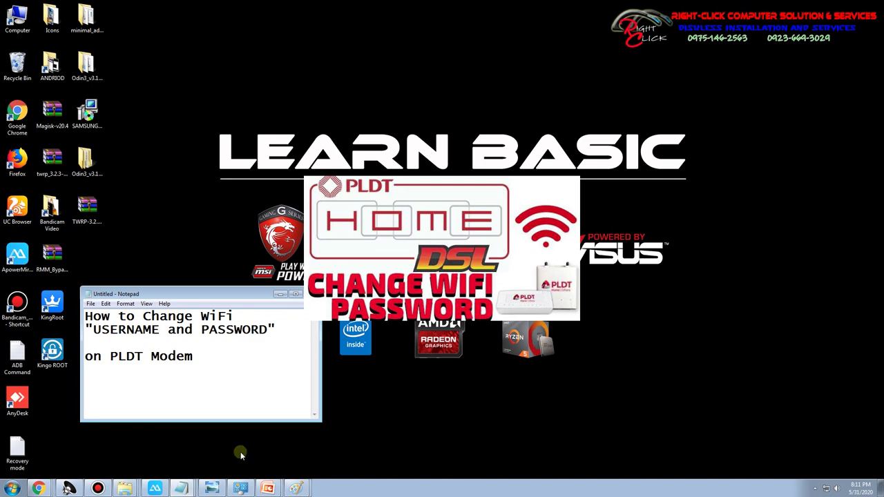
pyautogui.click(268, 489)
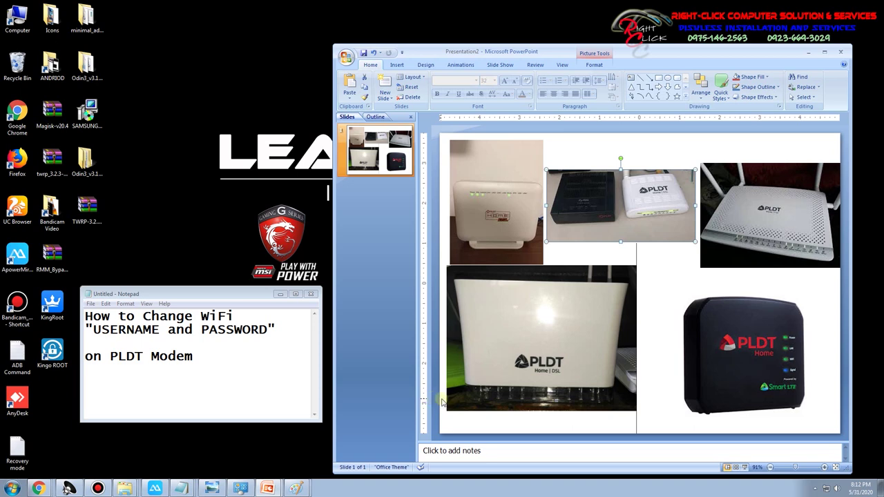
pyautogui.click(807, 53)
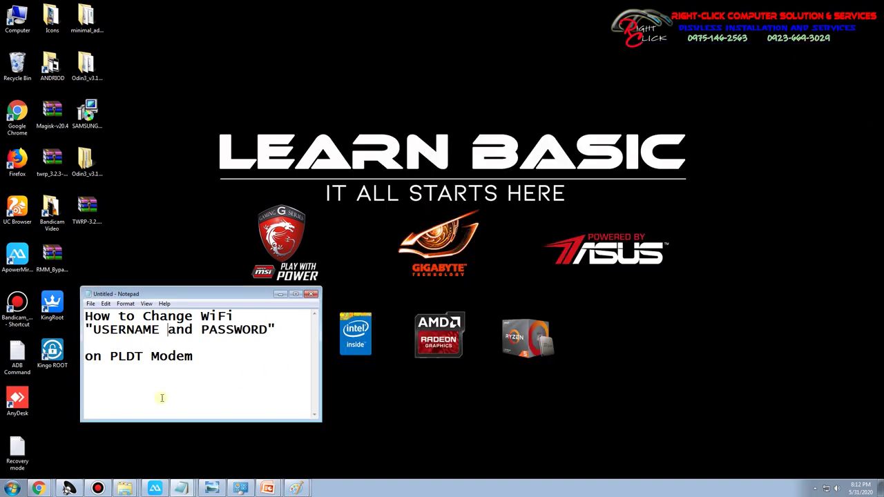
# Bring up the HG8145V Chrome window maximized and load the router address 192.168.1.1
pyautogui.click(280, 294)
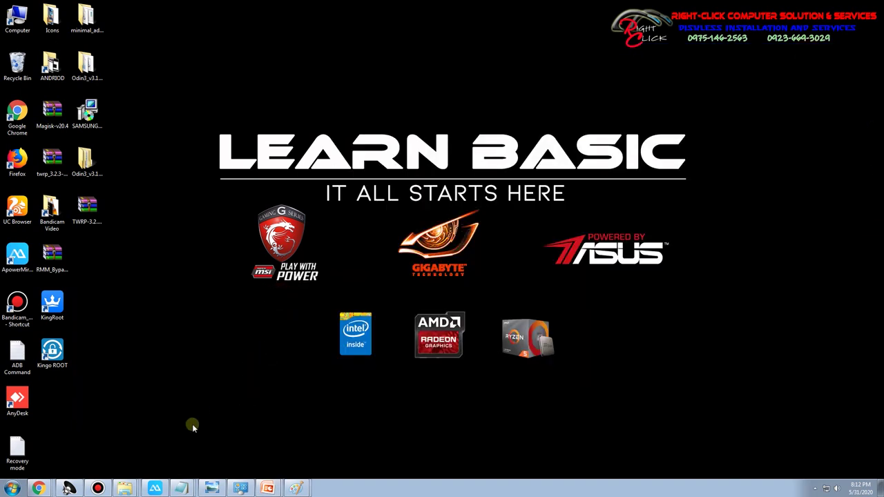
pyautogui.moveTo(39, 484)
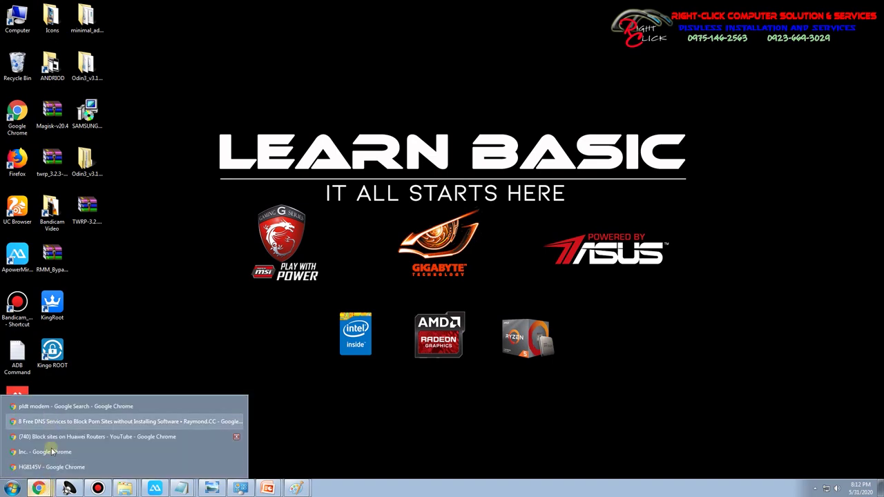
pyautogui.click(49, 470)
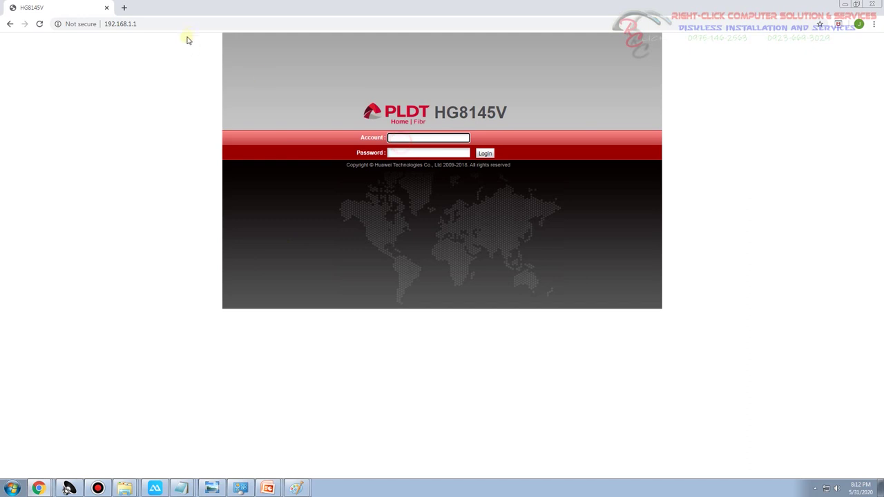
pyautogui.click(253, 21)
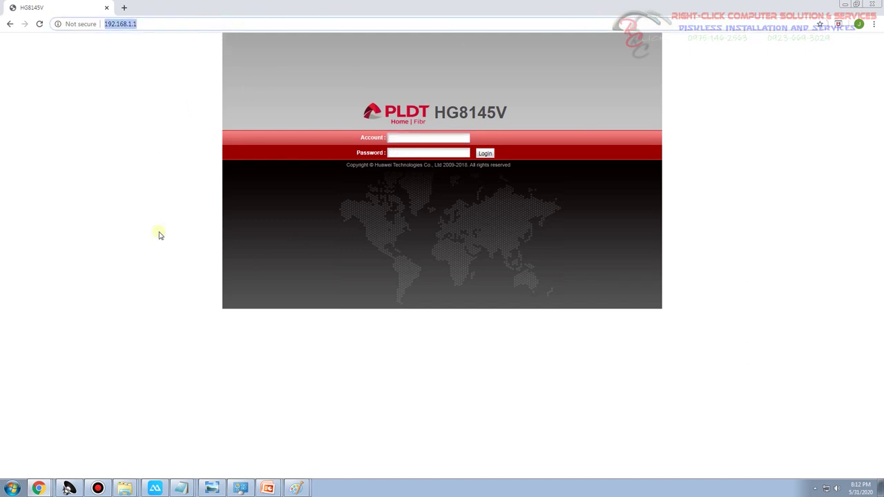
pyautogui.click(12, 489)
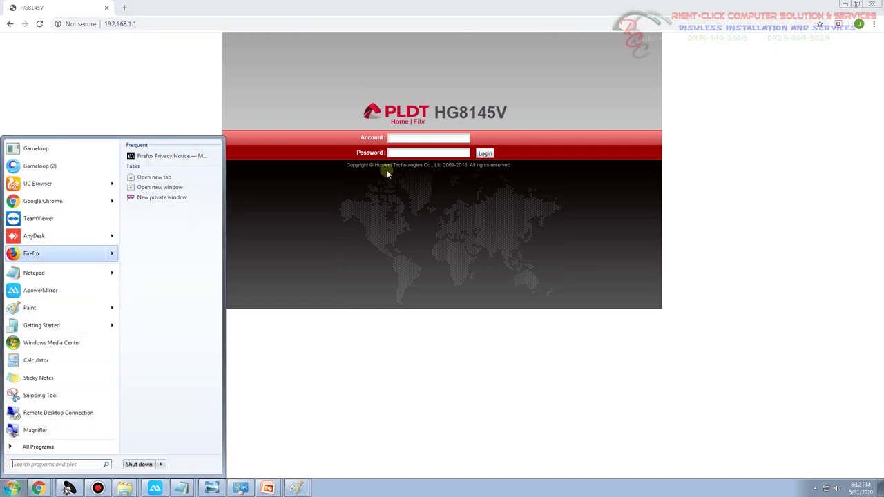
pyautogui.doubleClick(169, 14)
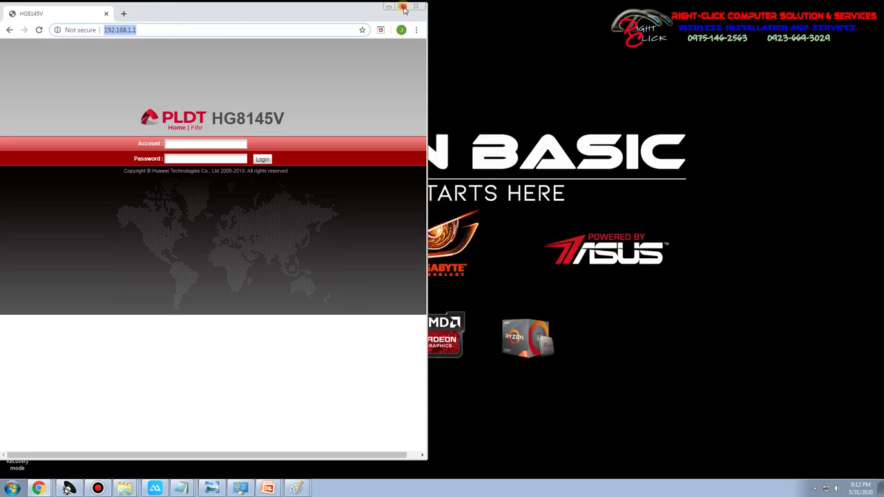
pyautogui.click(400, 5)
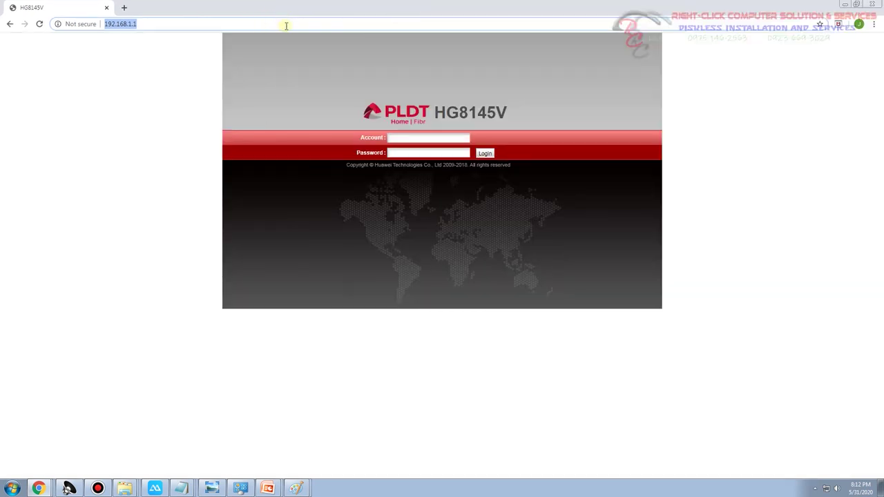
pyautogui.write('192.')
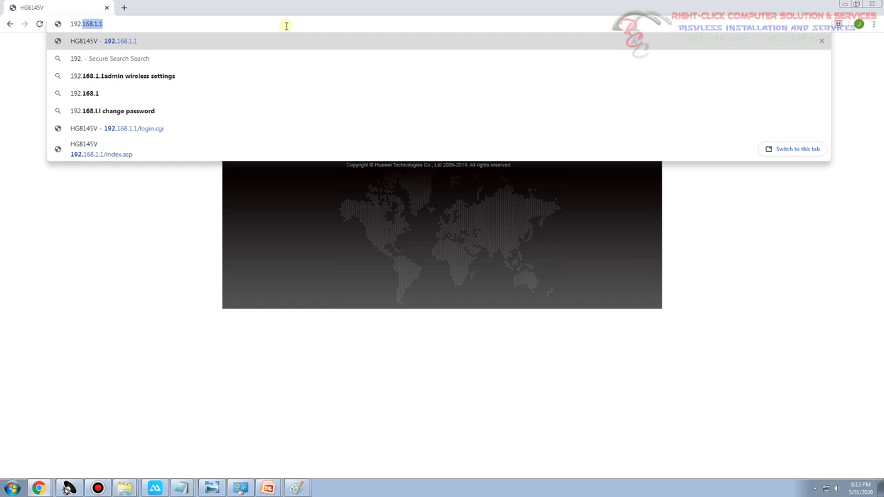
pyautogui.write('168.1.1')
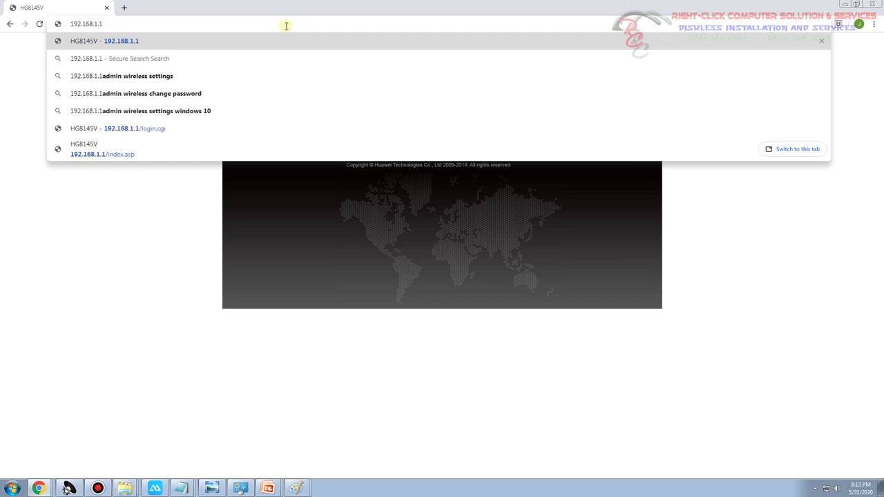
pyautogui.press('Return')
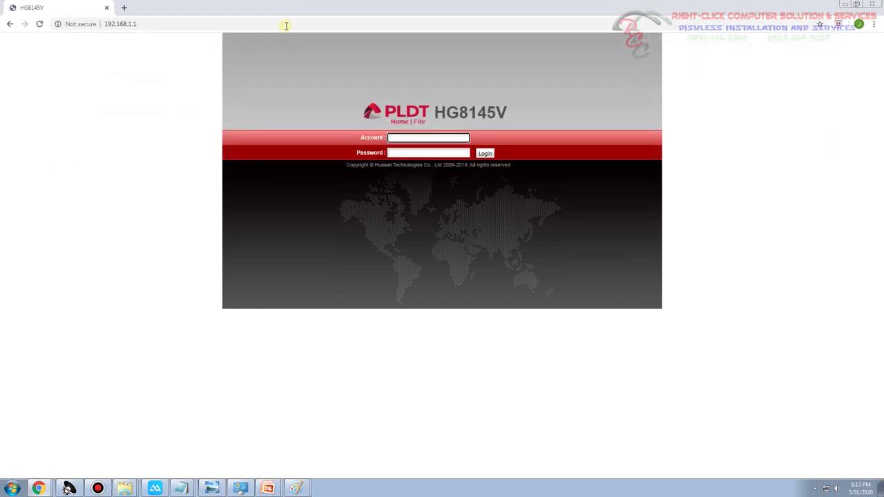
# Log in with the router's account name and password, retrying after the first failed attempt
pyautogui.click(394, 138)
pyautogui.write('admin')
pyautogui.click(412, 154)
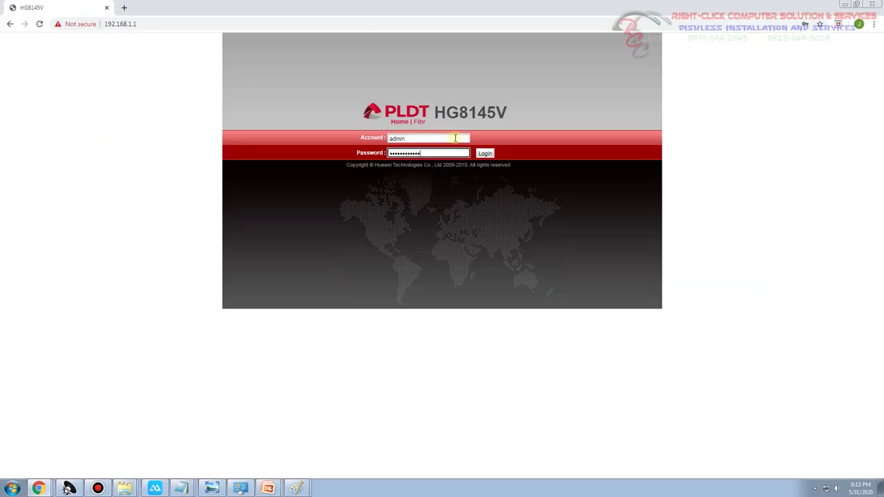
pyautogui.press('Return')
pyautogui.write('admin')
pyautogui.press('Tab')
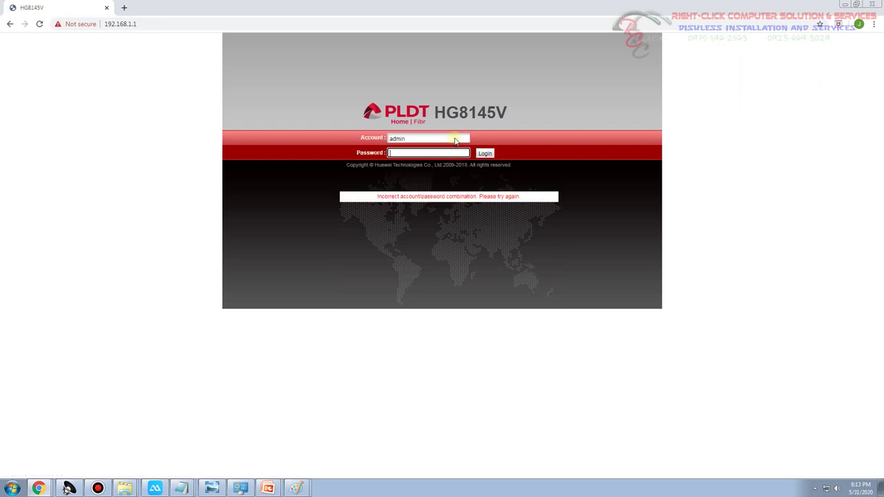
pyautogui.write('adminpldt')
pyautogui.press('Return')
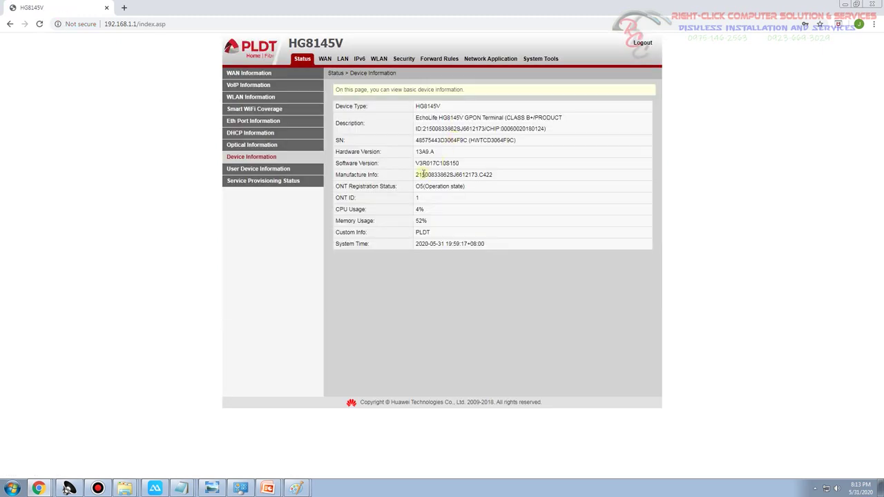
# Open the WLAN 2.4G settings, highlight PLDTHOME in the SSID name, then minimize Chrome
pyautogui.click(378, 59)
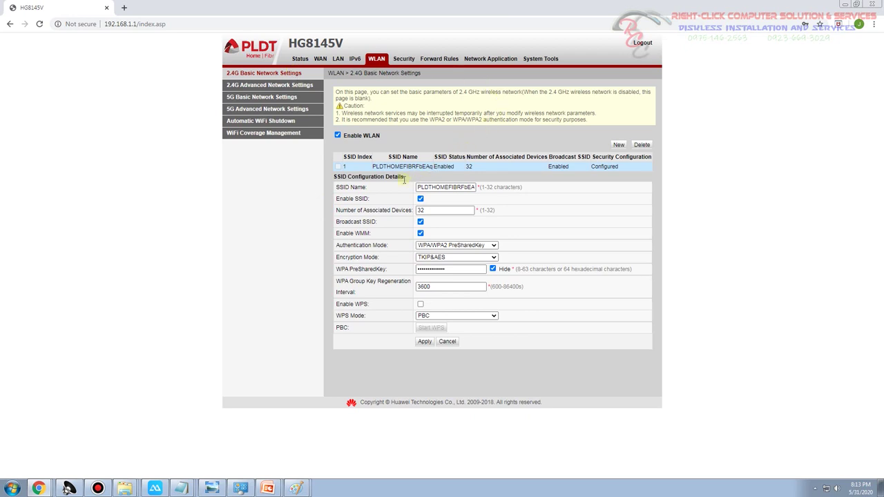
pyautogui.moveTo(417, 187); pyautogui.dragTo(448, 188)
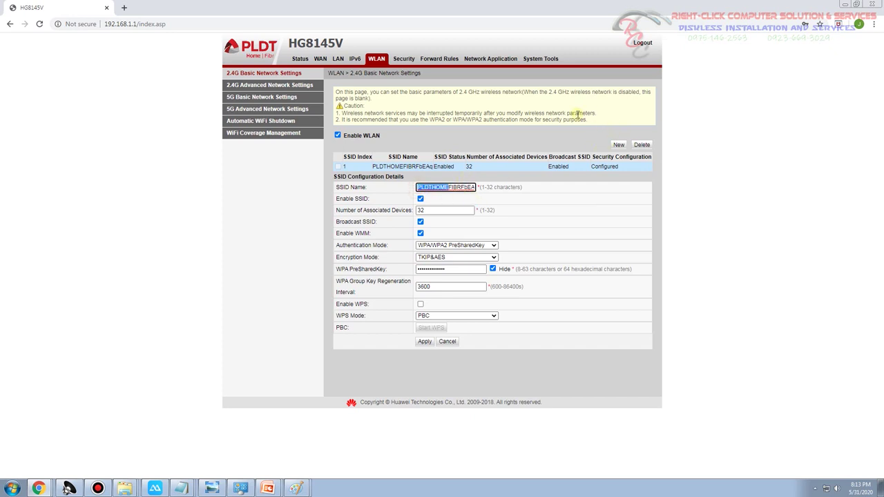
pyautogui.click(845, 5)
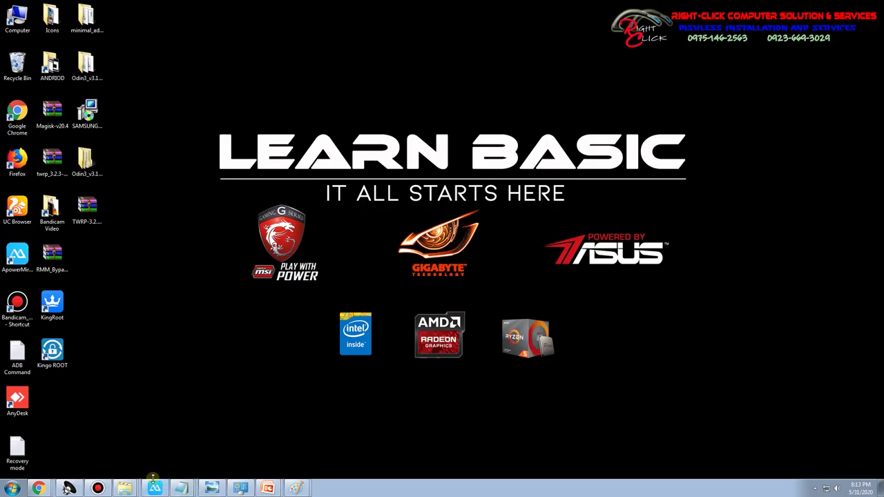
# Check PLDTHOMEFIBRFbEAq on the mirrored phone, then return to the router's SSID Name field
pyautogui.click(154, 485)
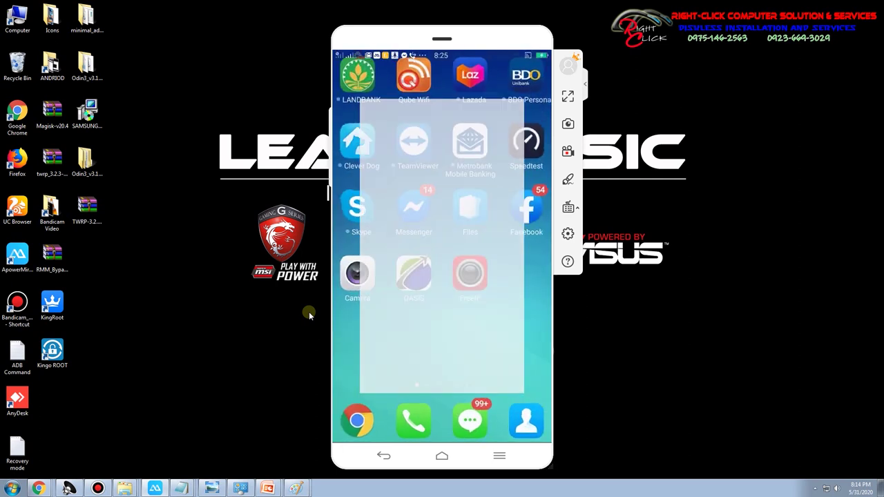
pyautogui.click(433, 185)
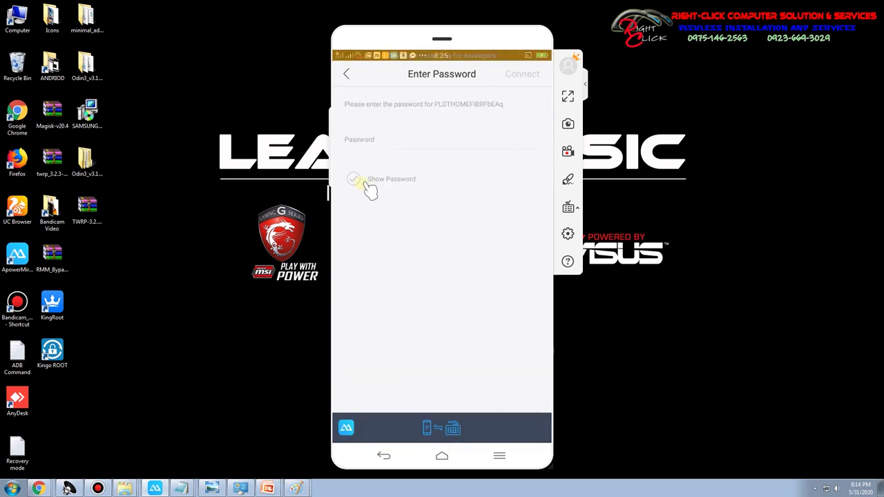
pyautogui.click(347, 76)
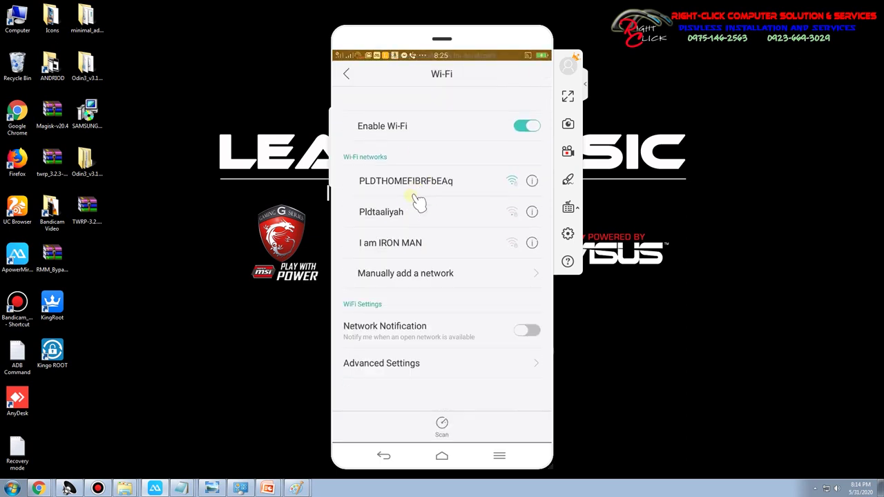
pyautogui.click(52, 467)
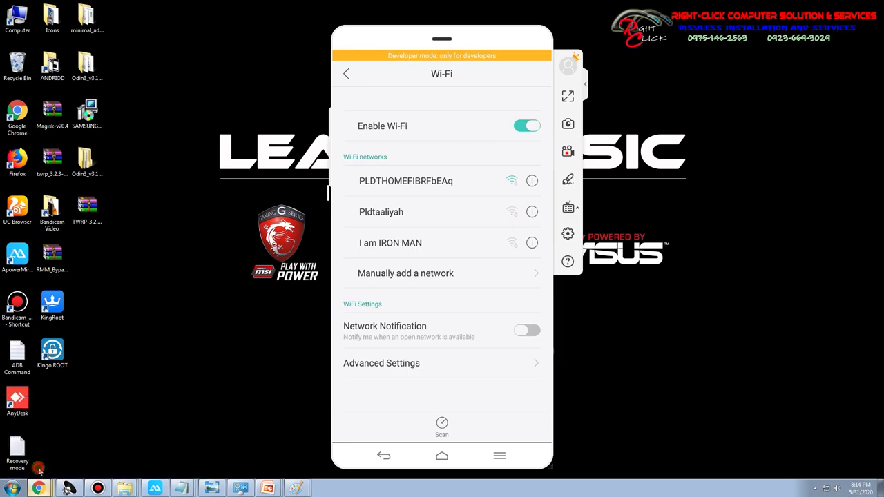
pyautogui.doubleClick(449, 188)
# Replace the current SSID Name text with Rightclick_icafe
pyautogui.click(522, 207)
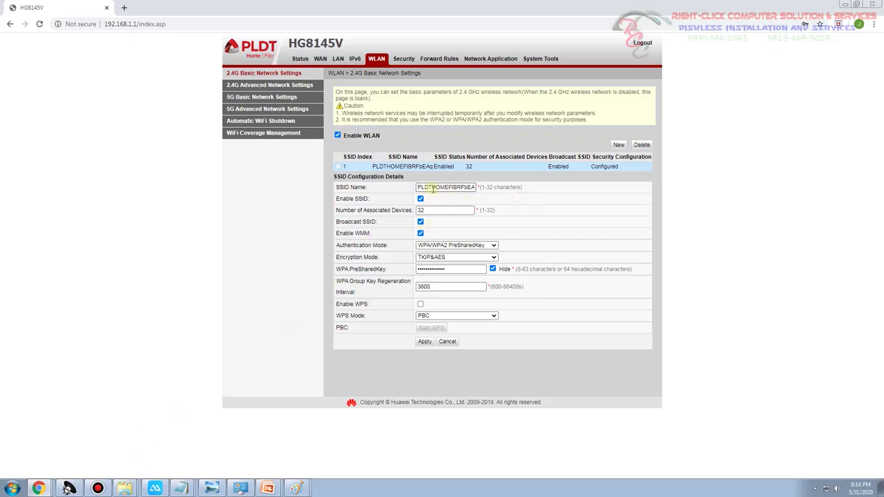
pyautogui.moveTo(419, 188); pyautogui.dragTo(572, 196)
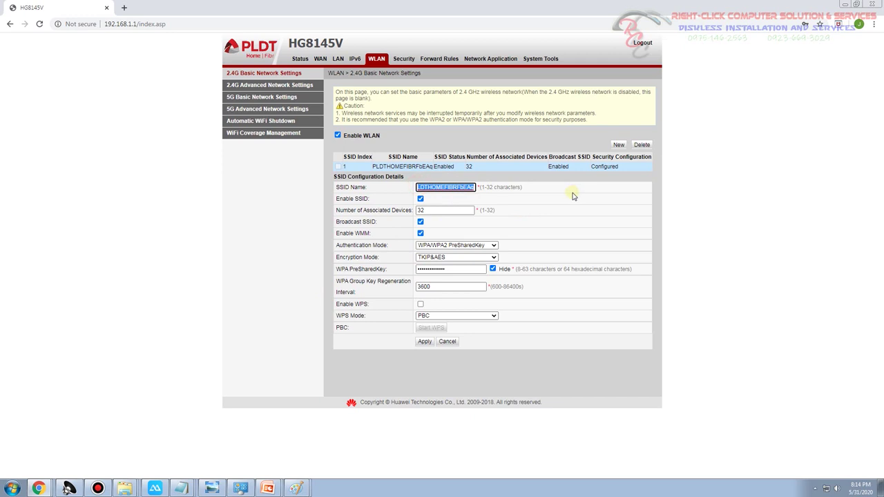
pyautogui.write('Rightclick')
pyautogui.hotkey('ctrl', 'a')
pyautogui.write('_ica')
pyautogui.hotkey('ctrl', 'a')
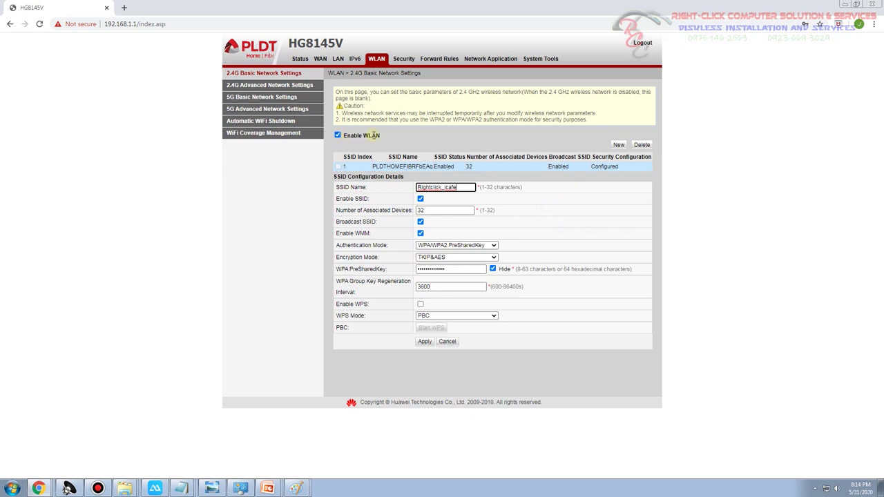
pyautogui.moveTo(339, 187); pyautogui.dragTo(379, 192)
pyautogui.click(442, 187)
pyautogui.click(431, 211)
pyautogui.moveTo(431, 211); pyautogui.dragTo(356, 220)
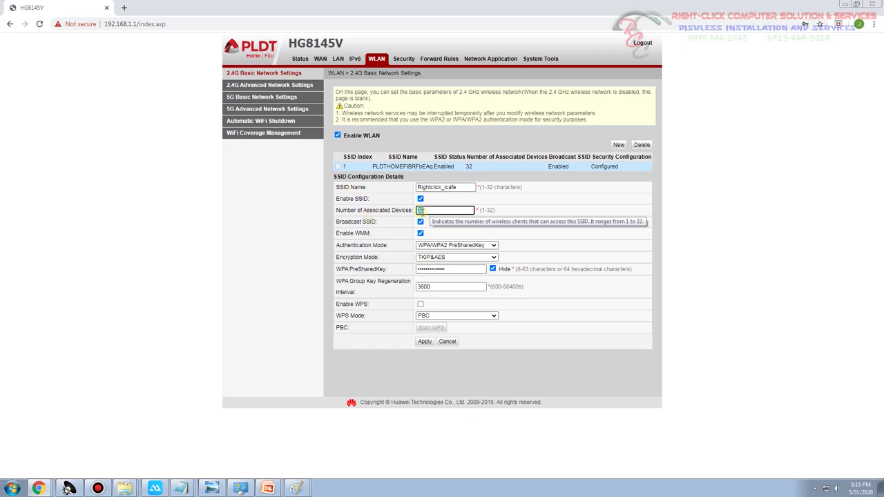
pyautogui.moveTo(479, 210); pyautogui.dragTo(501, 217)
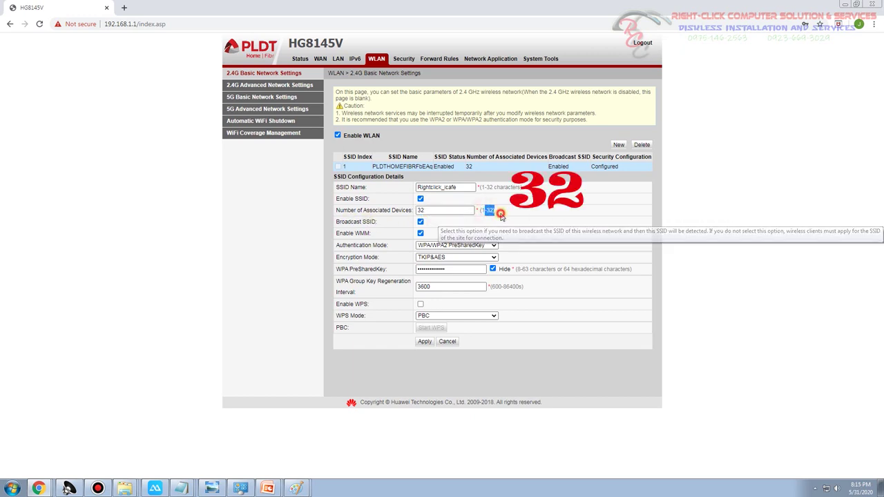
pyautogui.doubleClick(436, 210)
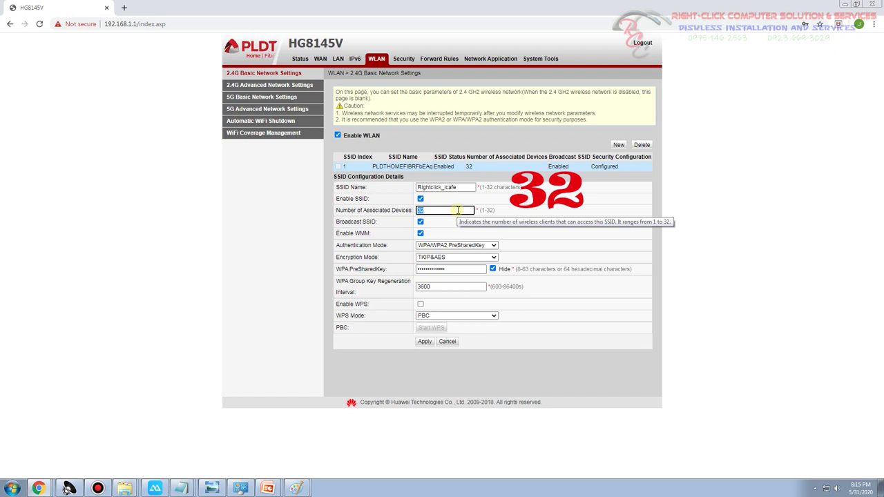
pyautogui.click(527, 206)
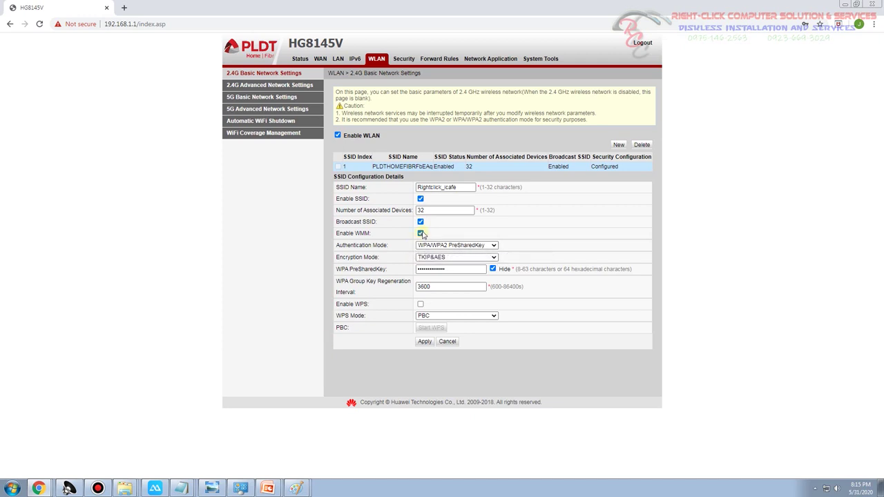
pyautogui.click(420, 222)
pyautogui.click(419, 222)
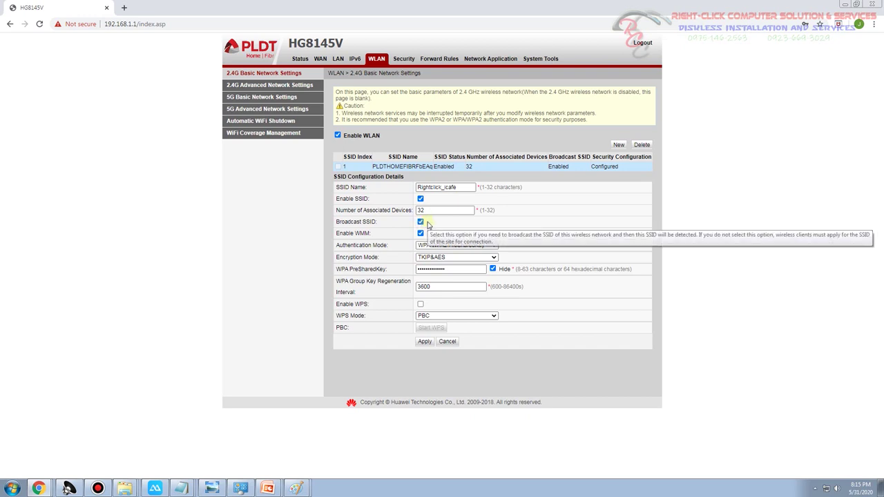
pyautogui.click(421, 222)
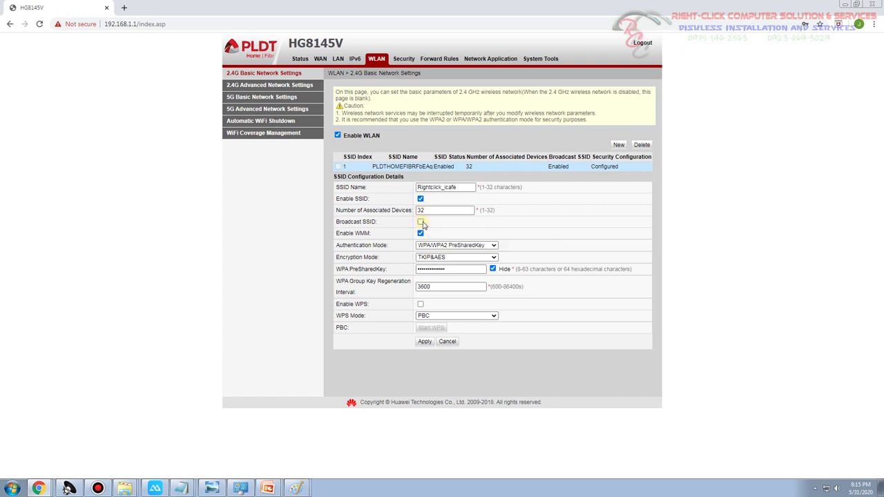
pyautogui.doubleClick(448, 187)
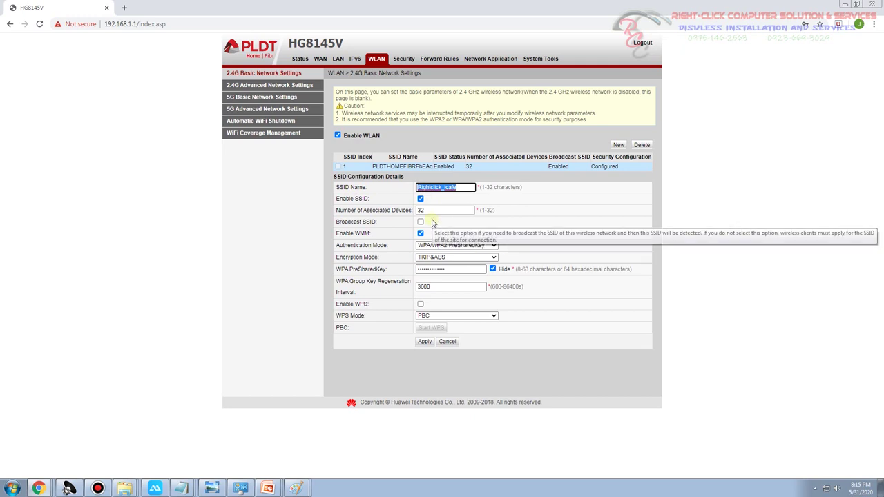
pyautogui.click(155, 489)
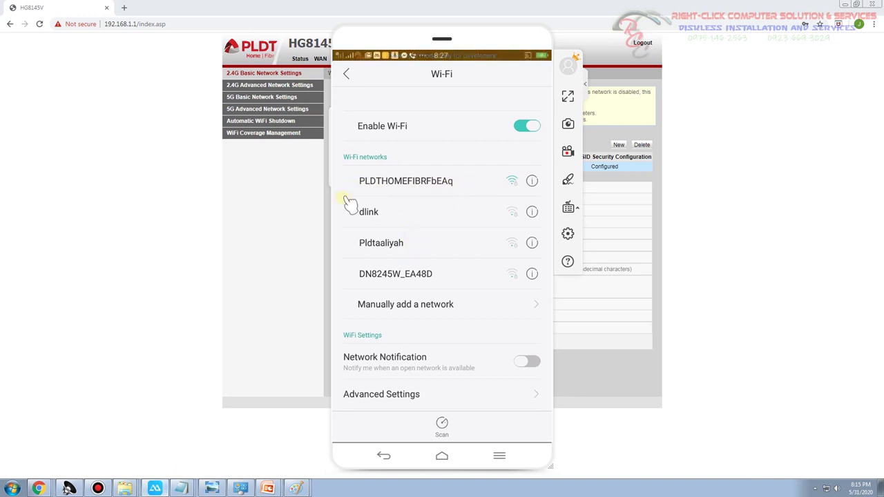
pyautogui.click(259, 213)
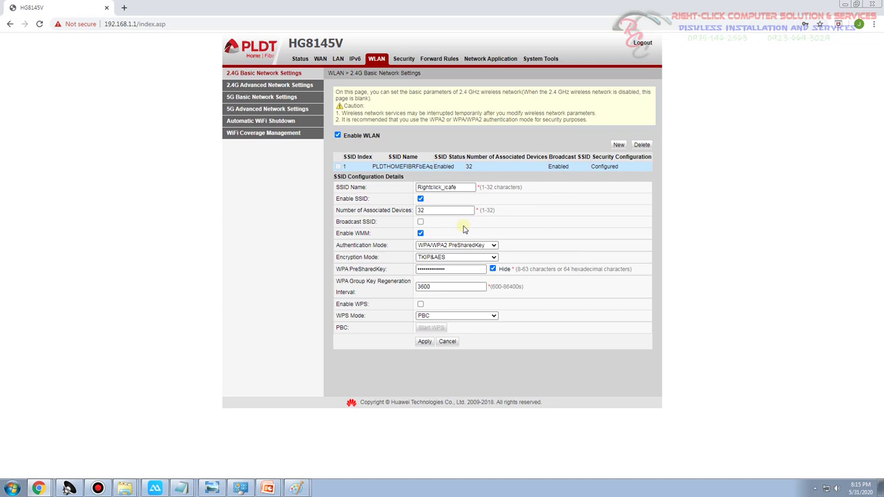
pyautogui.moveTo(455, 227)
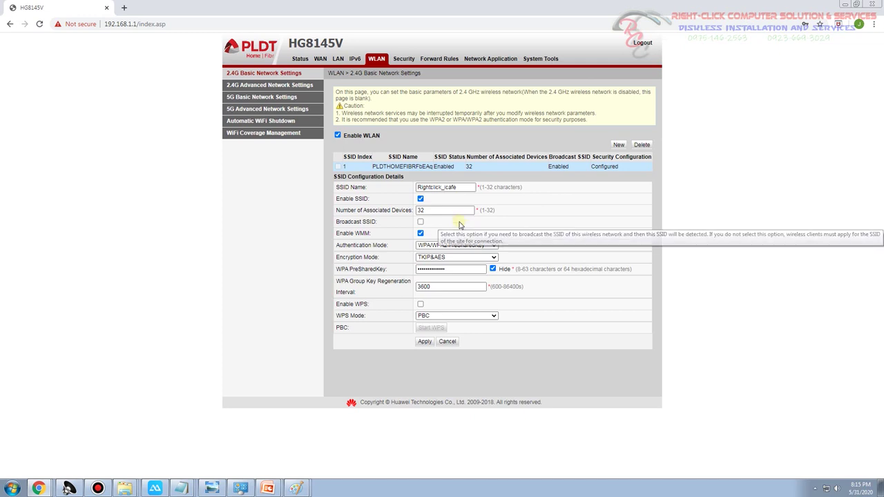
pyautogui.click(420, 222)
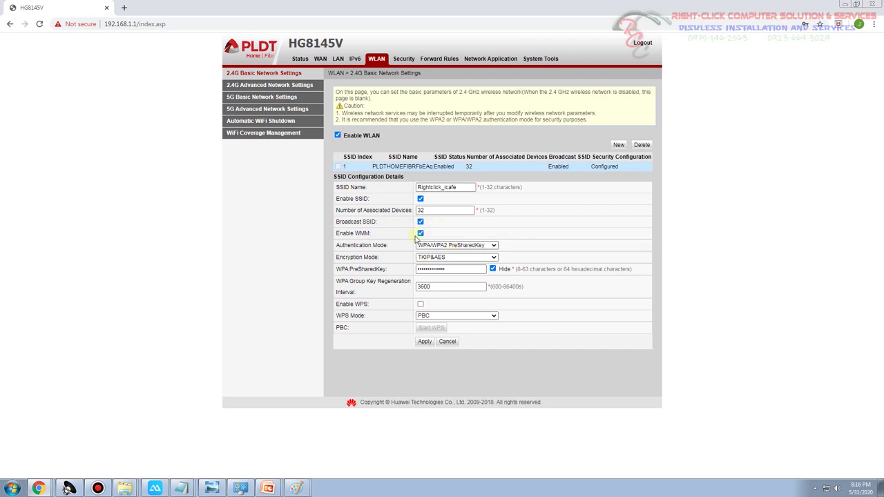
pyautogui.click(454, 247)
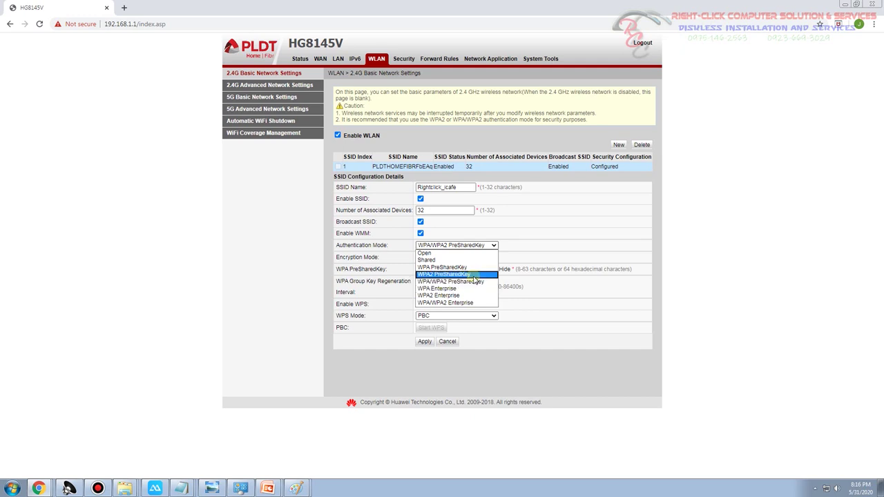
pyautogui.click(475, 281)
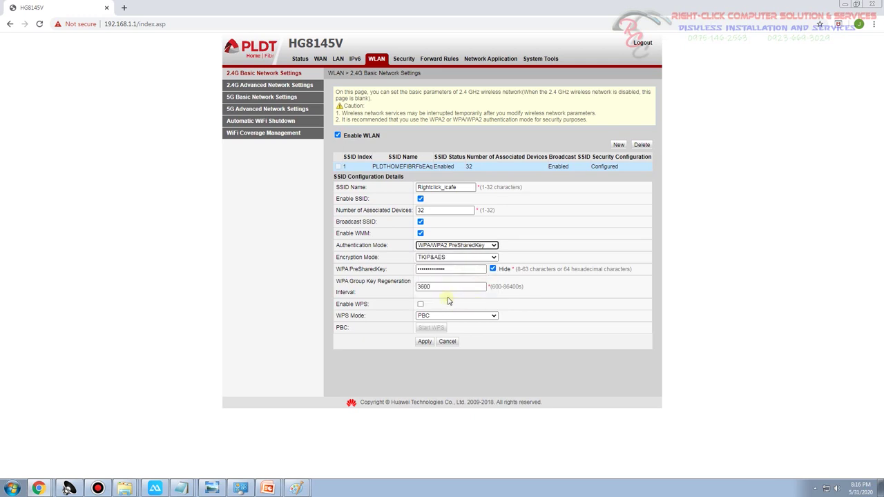
pyautogui.click(437, 259)
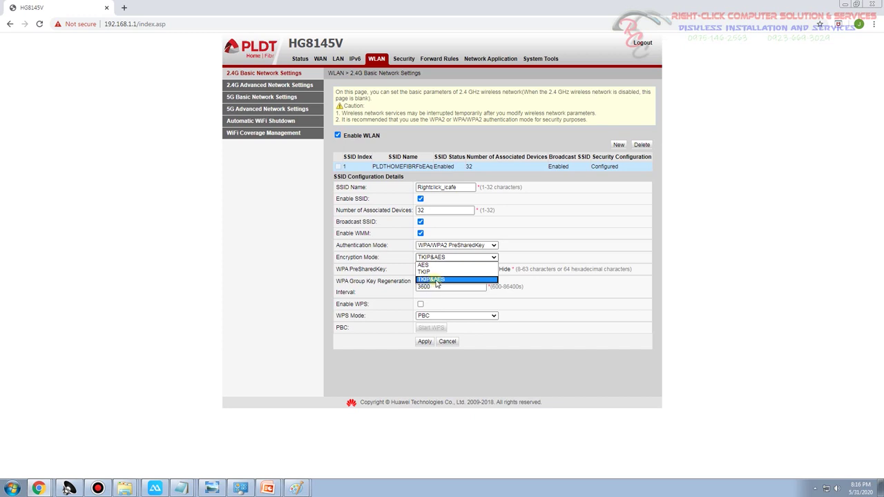
pyautogui.click(440, 284)
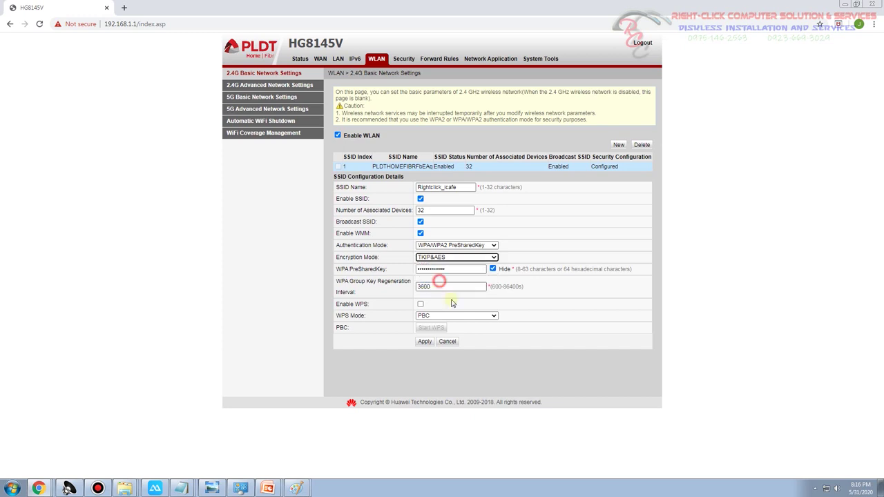
pyautogui.click(494, 258)
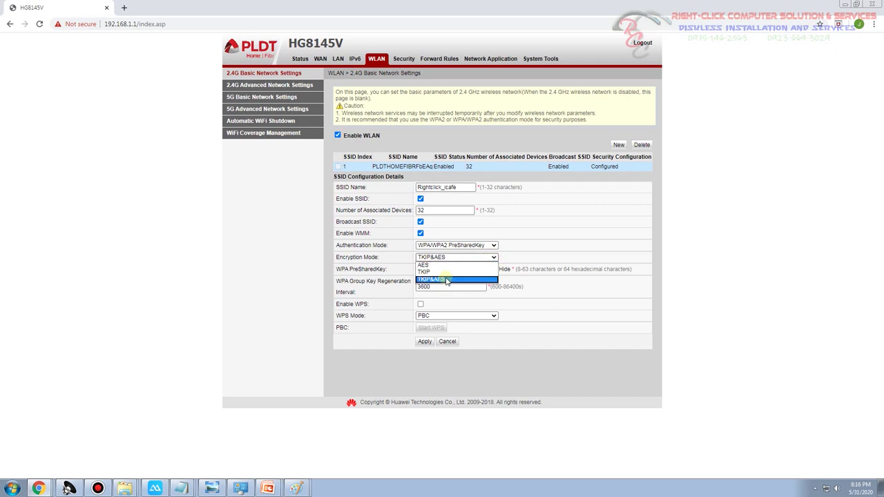
pyautogui.click(443, 280)
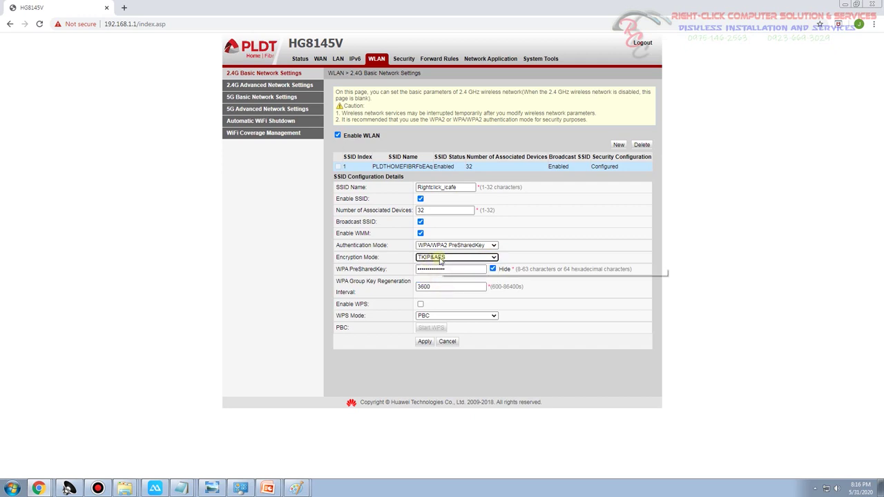
# Reveal the WPA pre-shared key in plain text and try editing its characters
pyautogui.moveTo(460, 268); pyautogui.dragTo(54, 256)
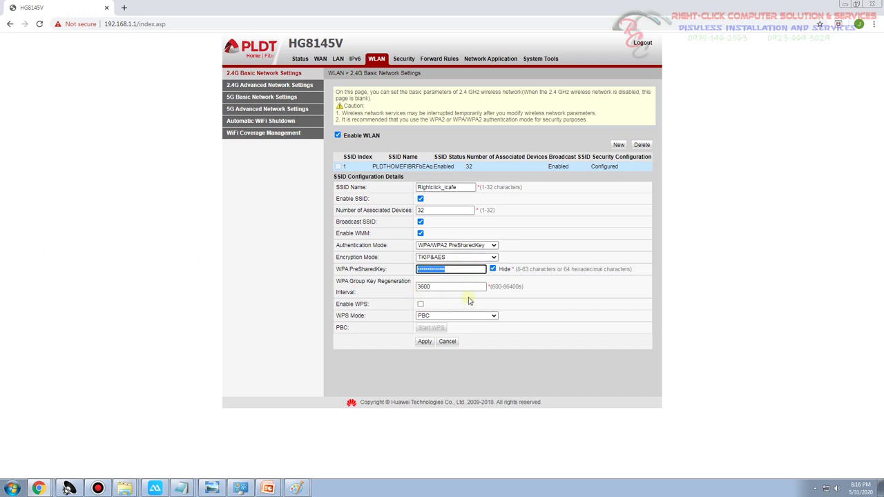
pyautogui.write('1')
pyautogui.click(492, 269)
pyautogui.click(492, 269)
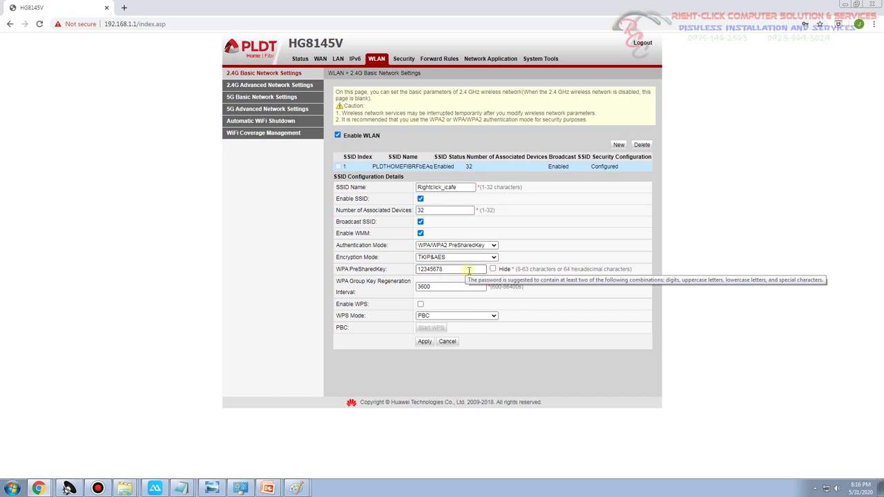
pyautogui.moveTo(449, 269); pyautogui.dragTo(416, 271)
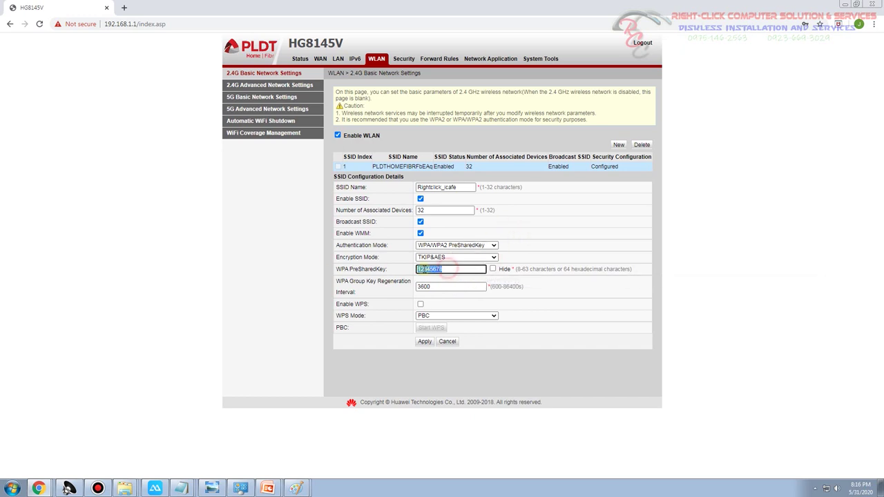
pyautogui.click(464, 269)
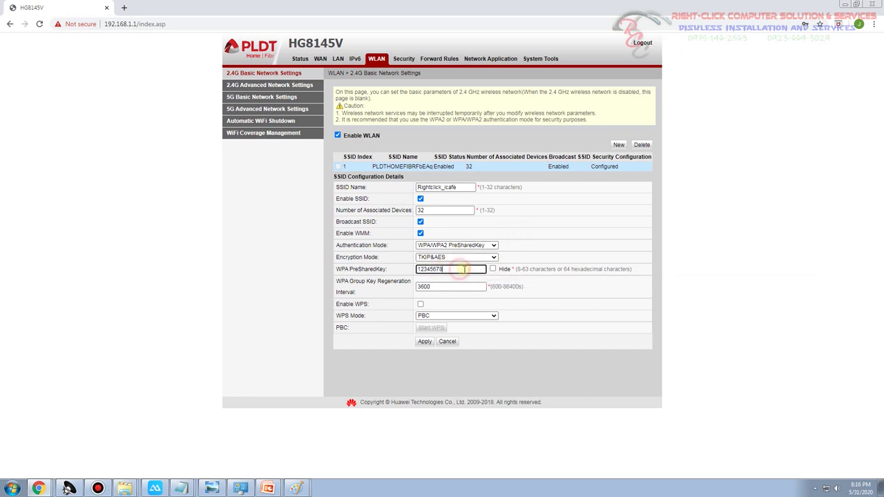
pyautogui.click(418, 269)
pyautogui.click(417, 269)
pyautogui.click(436, 269)
pyautogui.write('ADBC')
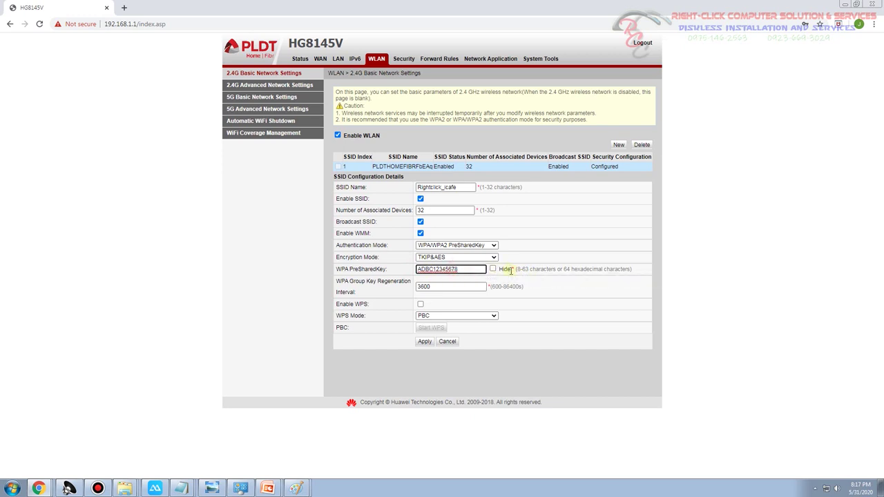
pyautogui.write('%&')
# Replace the whole pre-shared key with a new 9-character key and mask it again
pyautogui.moveTo(517, 268); pyautogui.dragTo(628, 270)
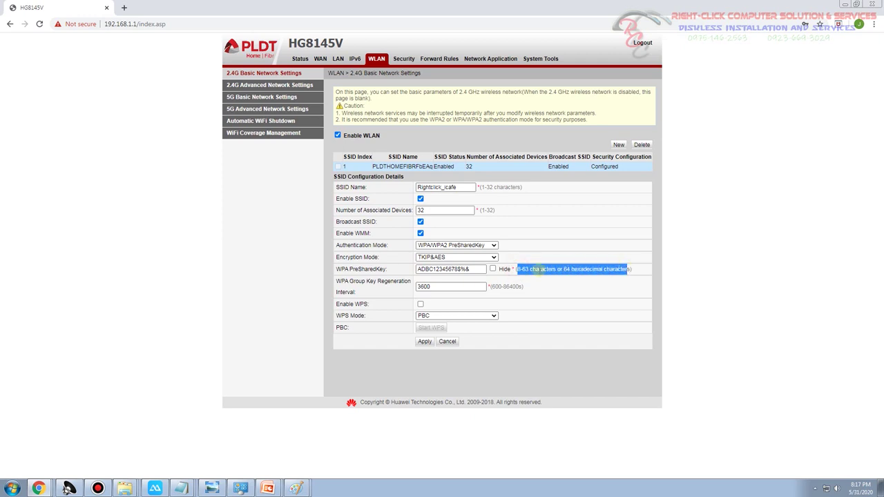
pyautogui.click(520, 269)
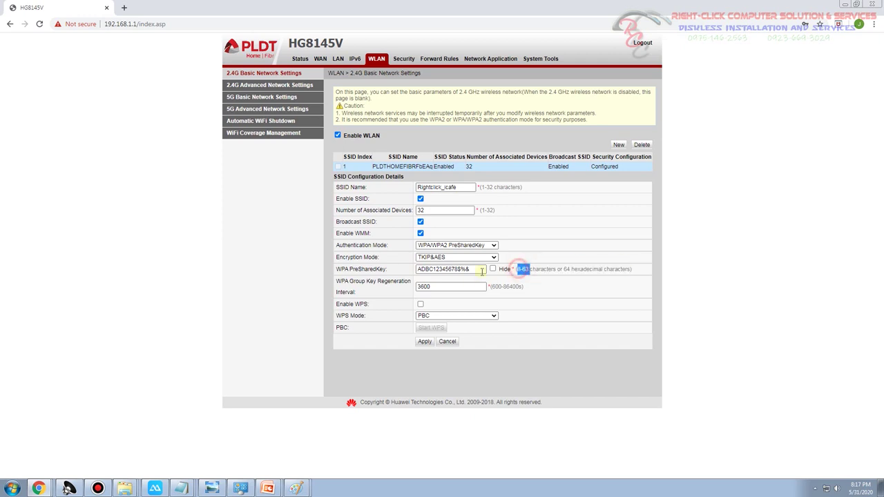
pyautogui.moveTo(482, 269); pyautogui.dragTo(337, 272)
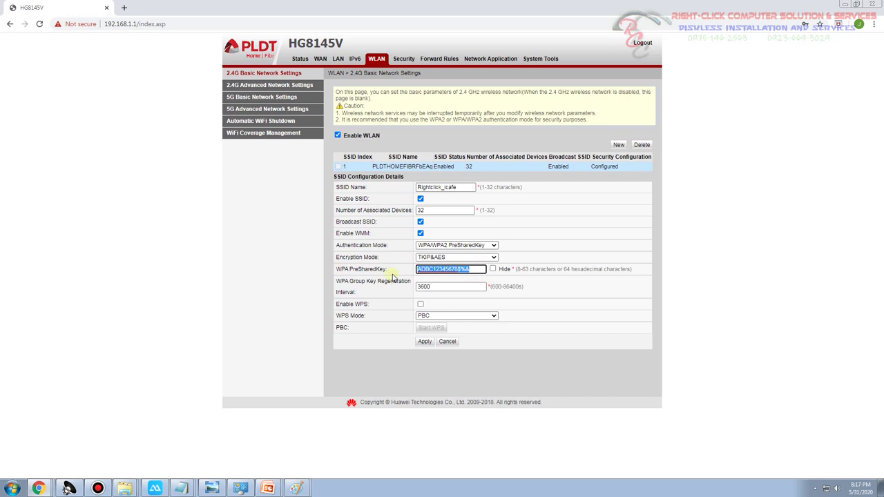
pyautogui.write('ab')
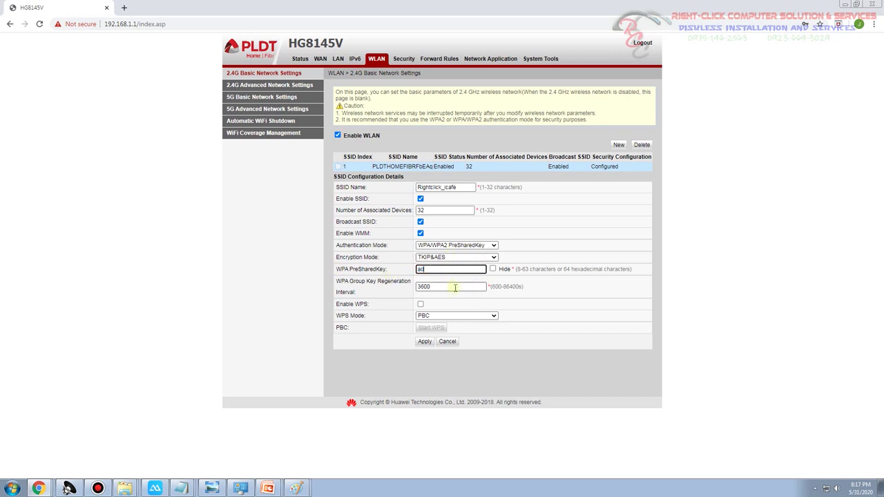
pyautogui.write('dc123456')
pyautogui.click(492, 269)
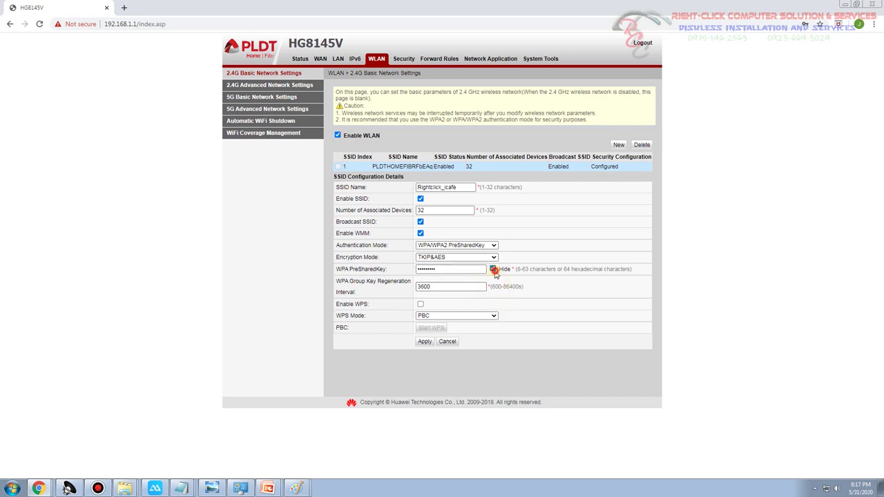
# Apply the 2.4G settings, point out Rightclick_icafe as Enabled, and show the phone's Wi-Fi list
pyautogui.click(493, 269)
pyautogui.click(424, 342)
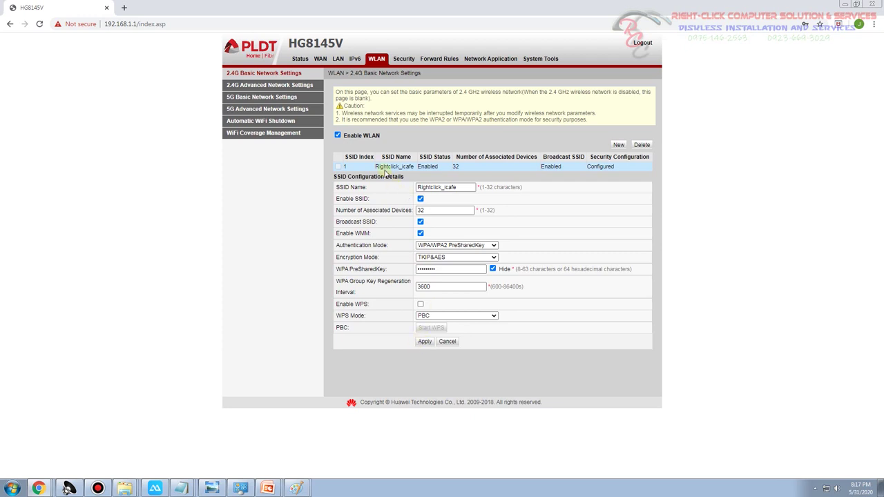
pyautogui.moveTo(379, 167); pyautogui.dragTo(449, 168)
pyautogui.click(456, 167)
pyautogui.moveTo(551, 165); pyautogui.dragTo(627, 192)
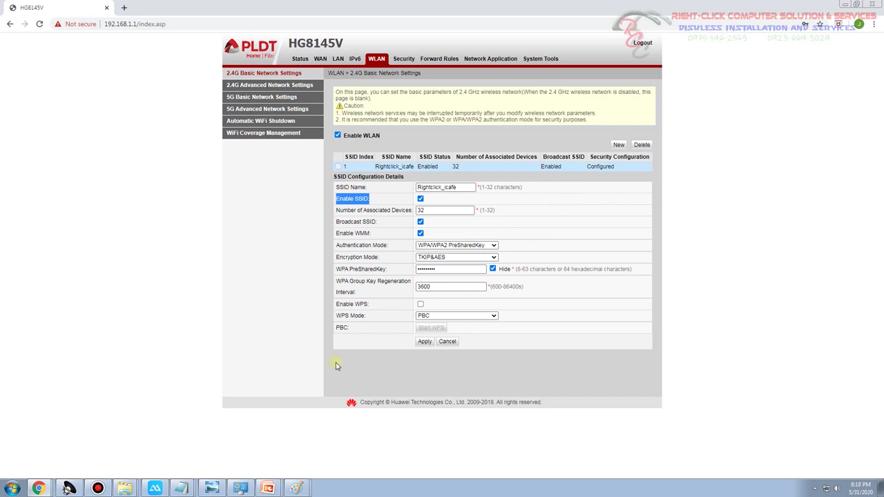
pyautogui.click(154, 488)
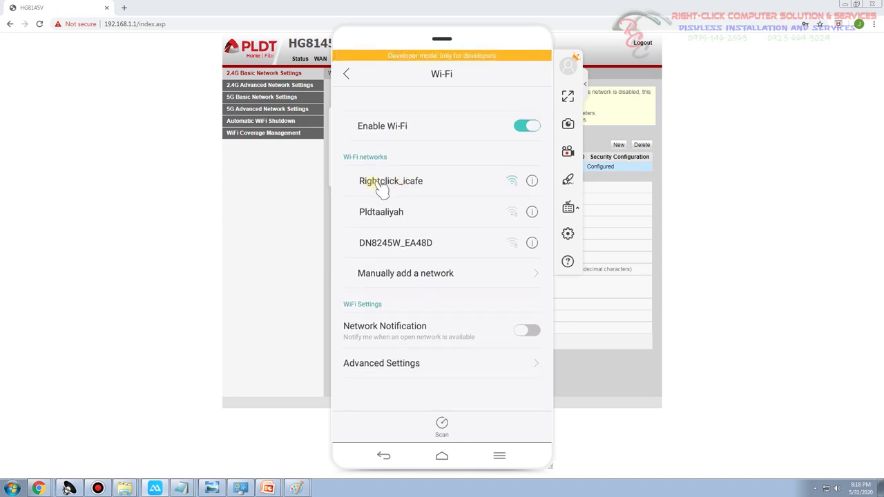
# Join Rightclick_icafe on the phone, entering its Wi-Fi key with Show Password on
pyautogui.click(414, 183)
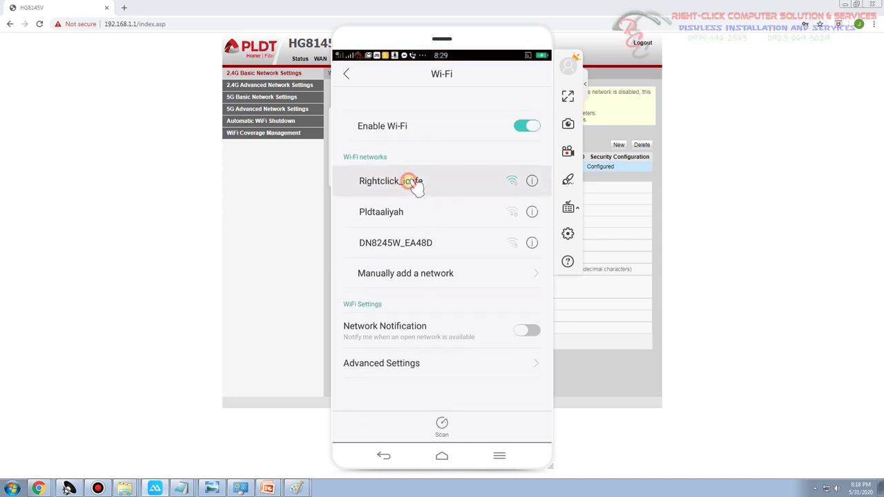
pyautogui.click(353, 178)
pyautogui.click(404, 139)
pyautogui.write('ab')
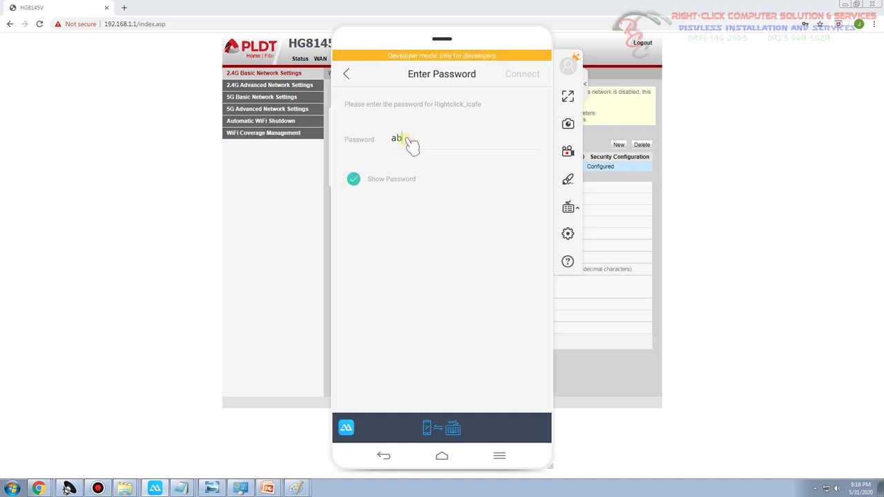
pyautogui.write('c123456')
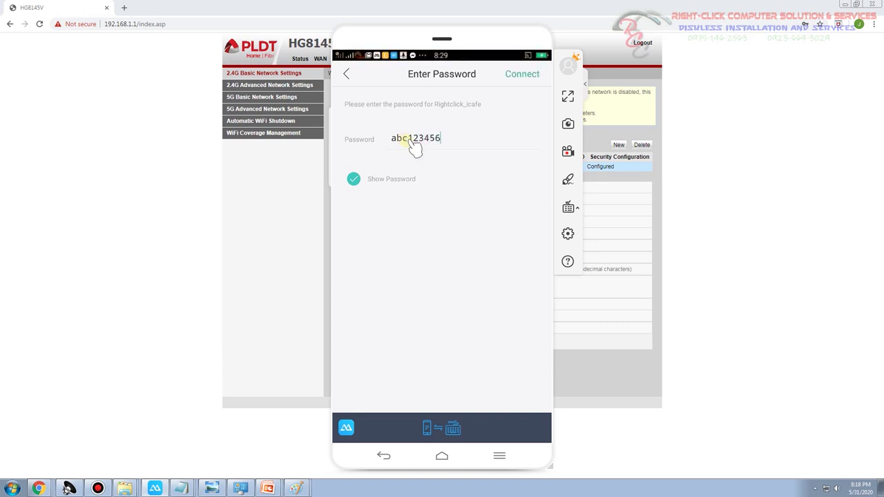
pyautogui.click(518, 76)
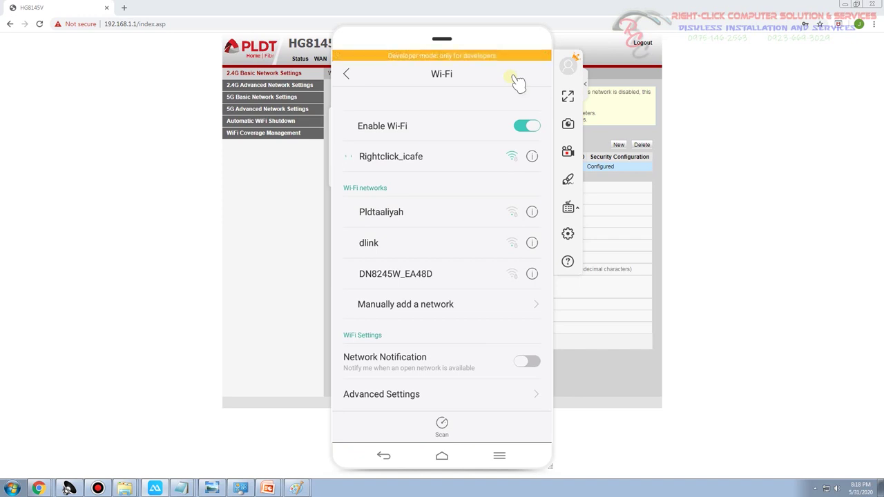
pyautogui.click(97, 488)
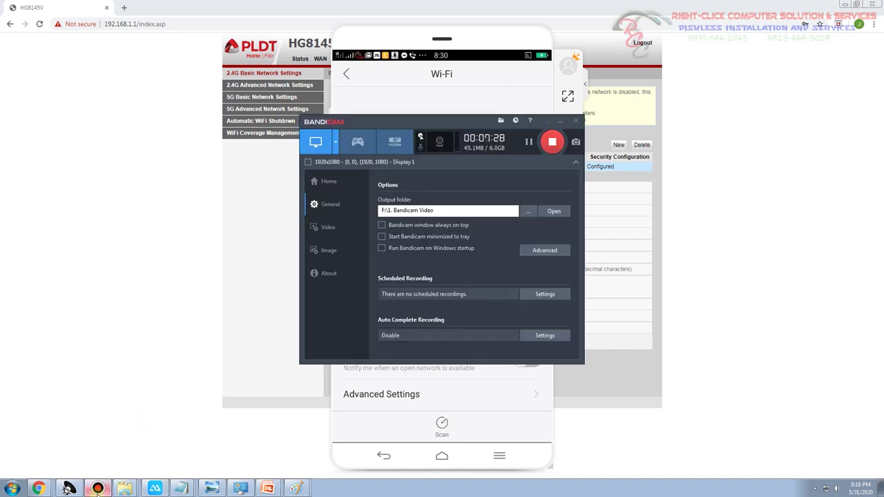
pyautogui.click(97, 489)
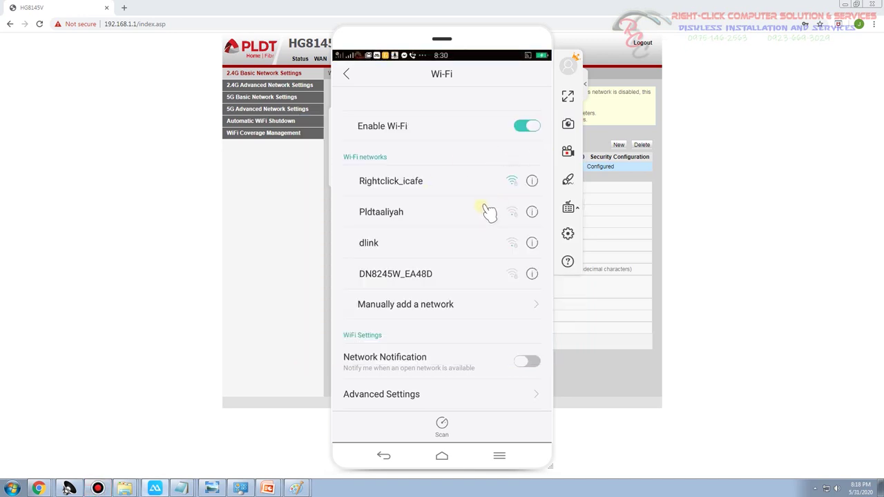
# View Rightclick_icafe's network details on the phone, then return to the router page
pyautogui.click(456, 181)
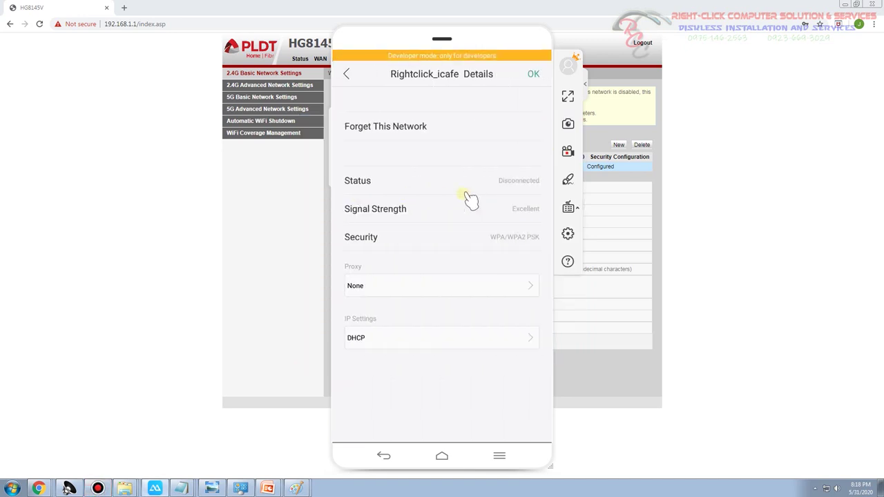
pyautogui.click(348, 74)
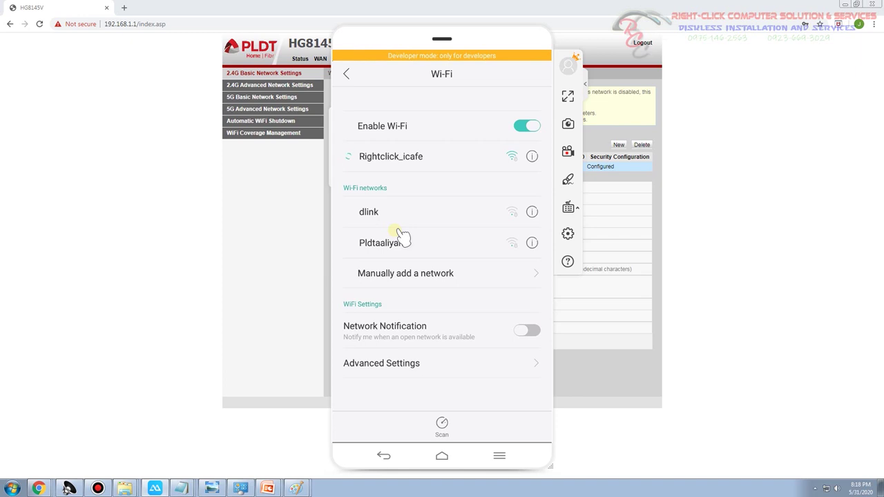
pyautogui.click(267, 221)
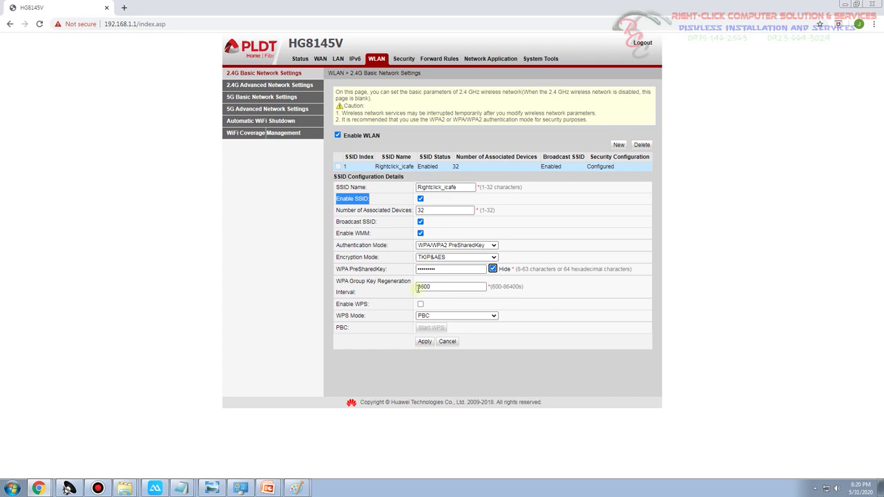
pyautogui.click(374, 167)
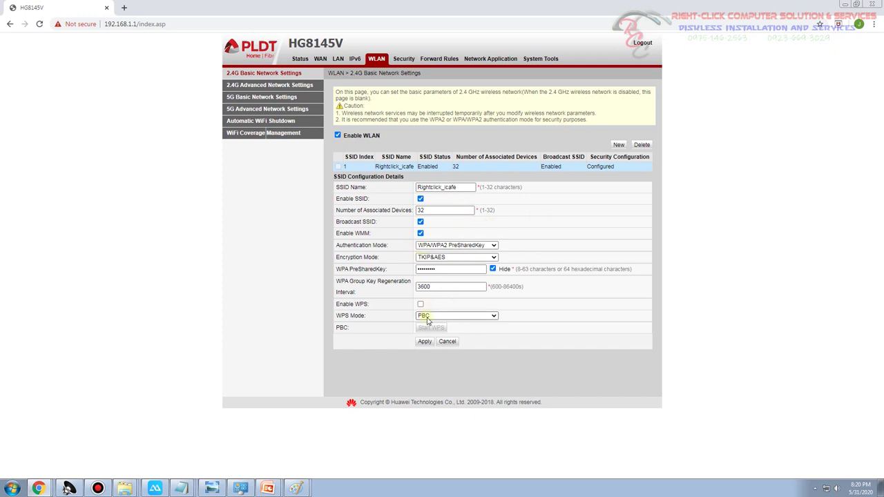
pyautogui.click(298, 59)
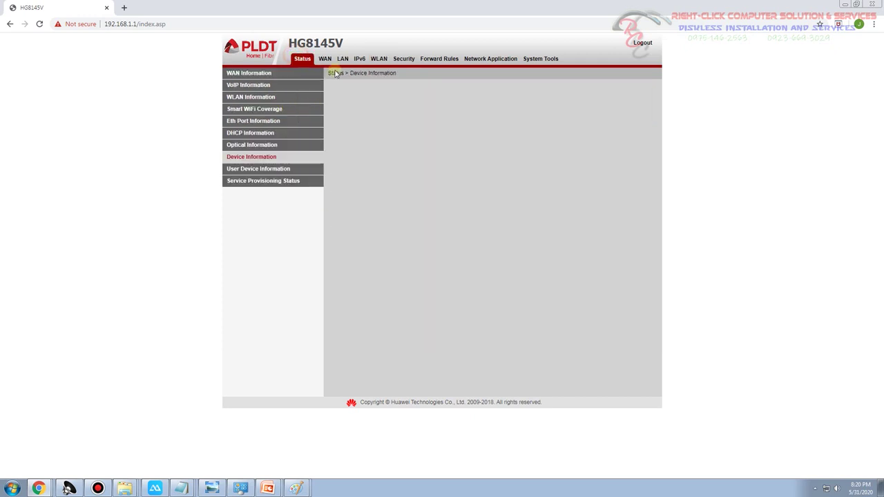
pyautogui.click(378, 61)
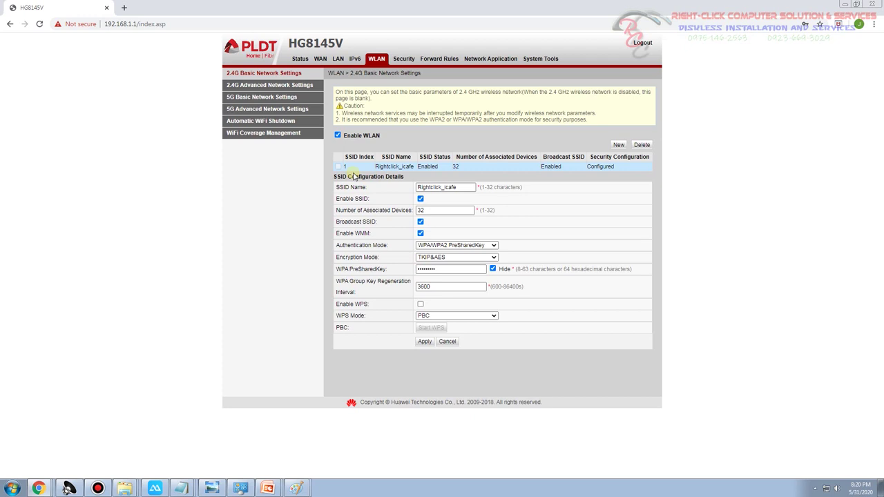
pyautogui.click(257, 207)
pyautogui.click(493, 270)
pyautogui.doubleClick(423, 269)
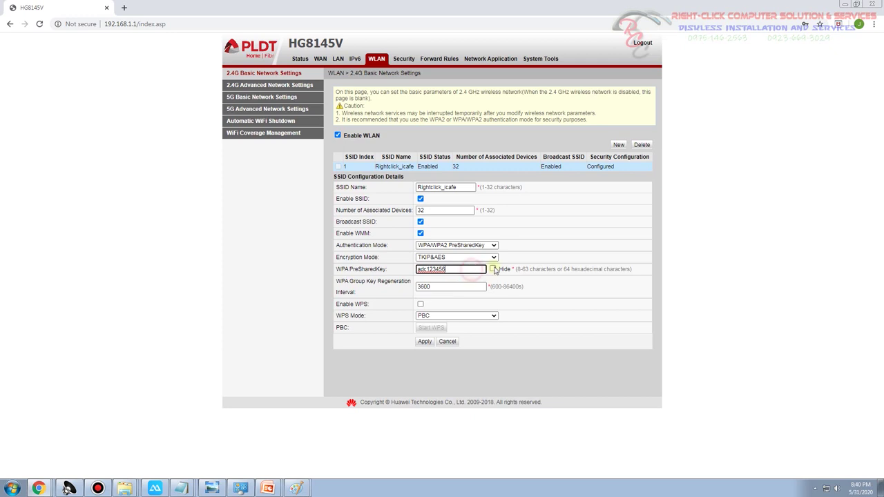
pyautogui.click(492, 269)
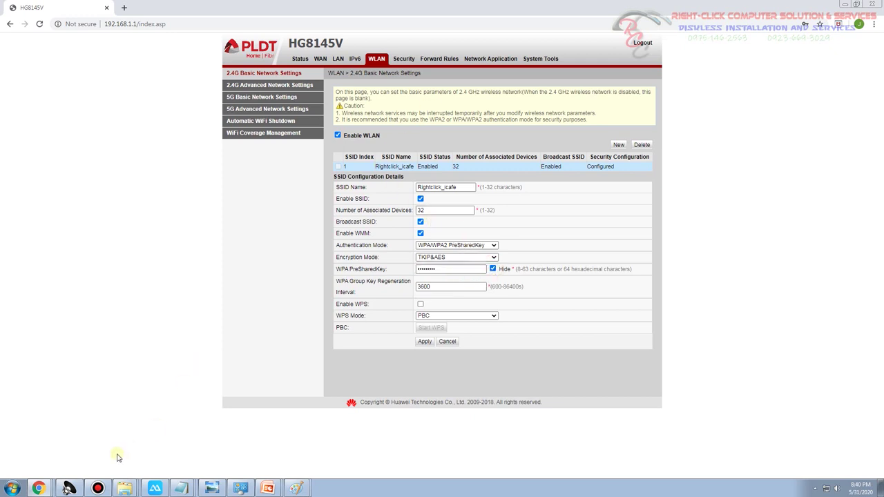
# Connect the phone to Rightclick_icafe using the router's new pre-shared key, then show the desktop
pyautogui.click(154, 489)
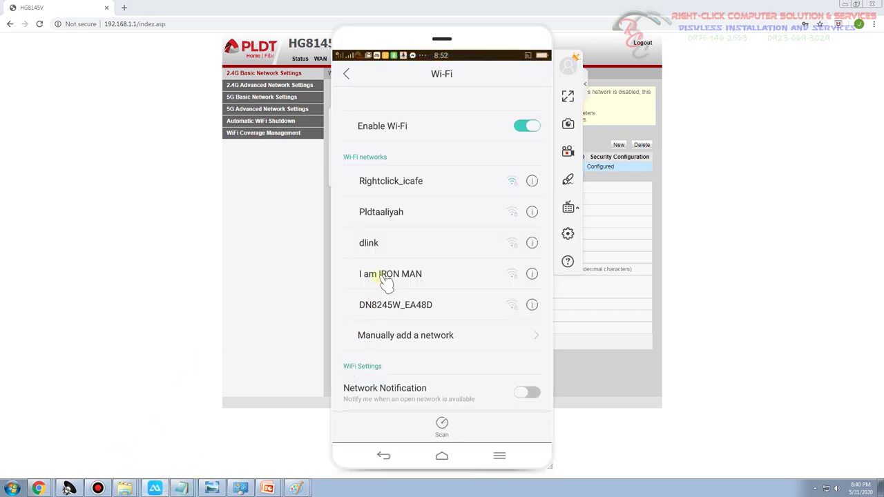
pyautogui.click(430, 188)
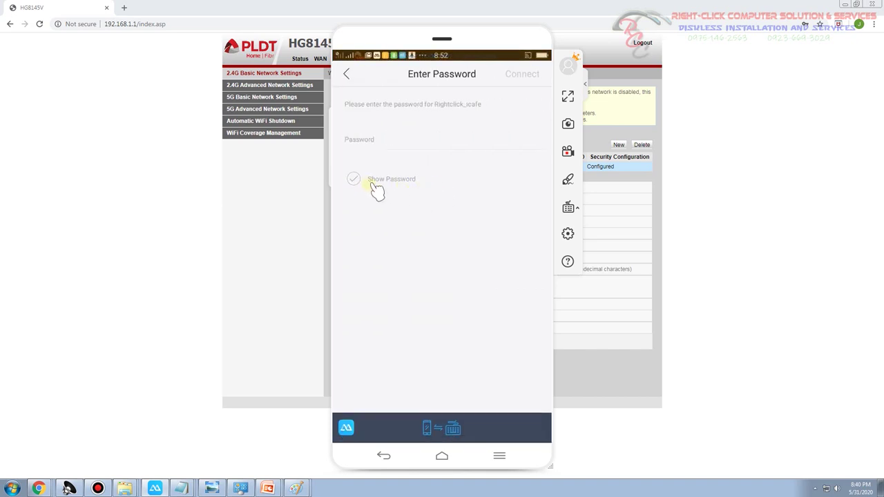
pyautogui.click(352, 181)
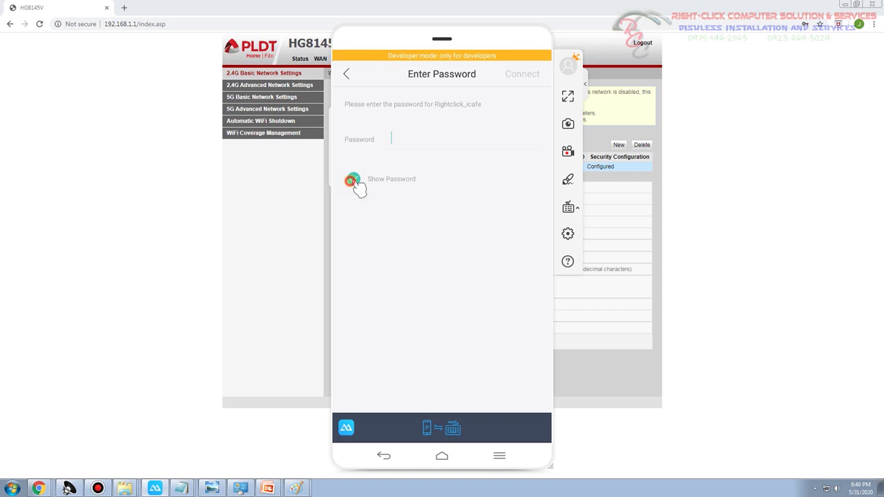
pyautogui.click(404, 138)
pyautogui.write('adc')
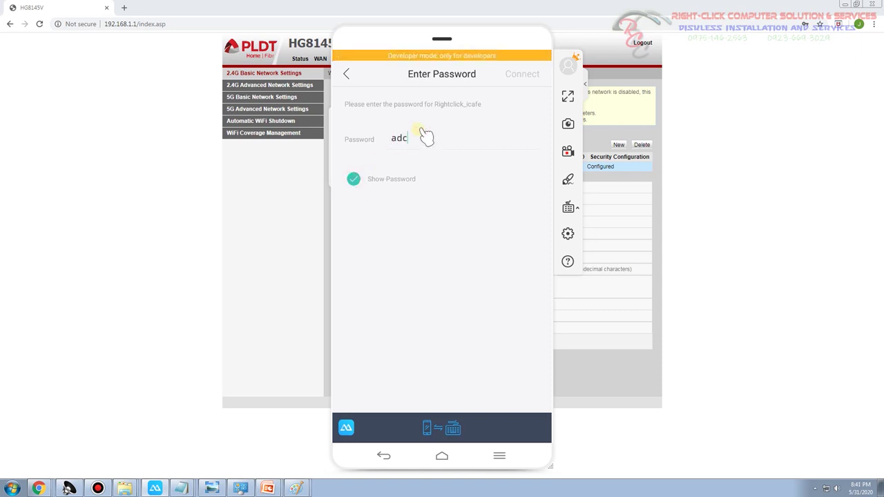
pyautogui.write('123456')
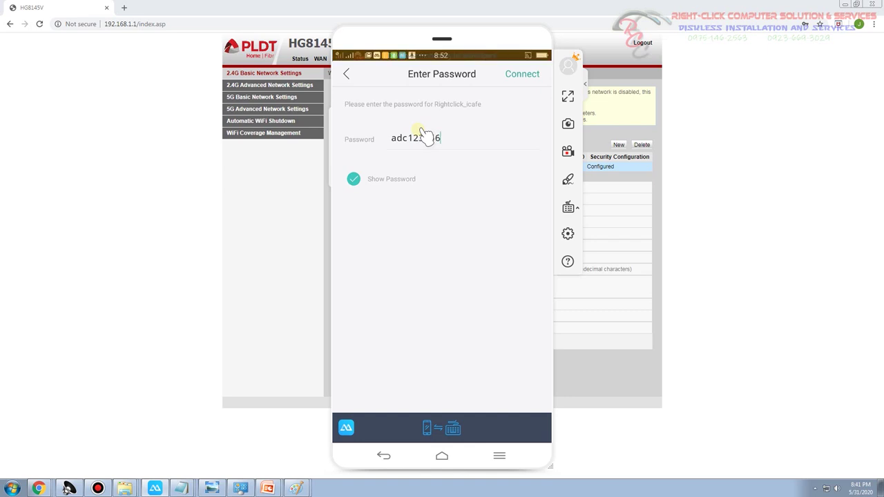
pyautogui.click(518, 75)
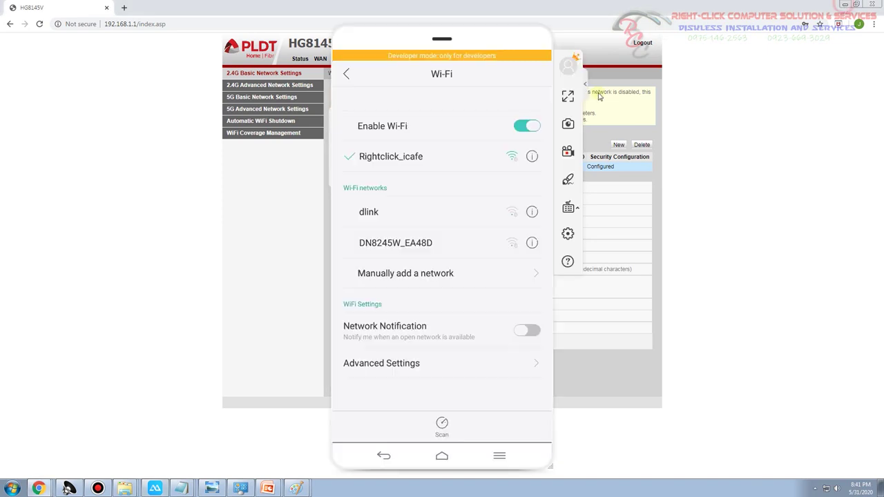
pyautogui.press('super+d')
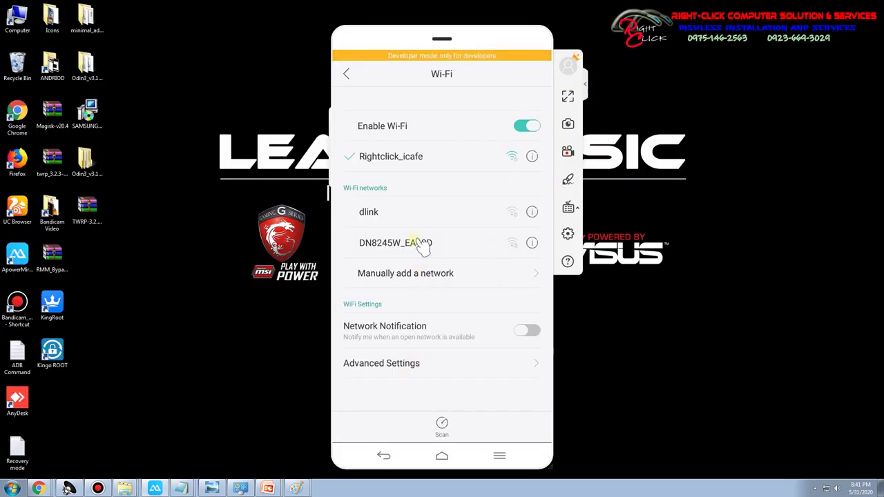
# Reopen Chrome on the mirrored phone and search Google for 'dota 2'
pyautogui.click(442, 457)
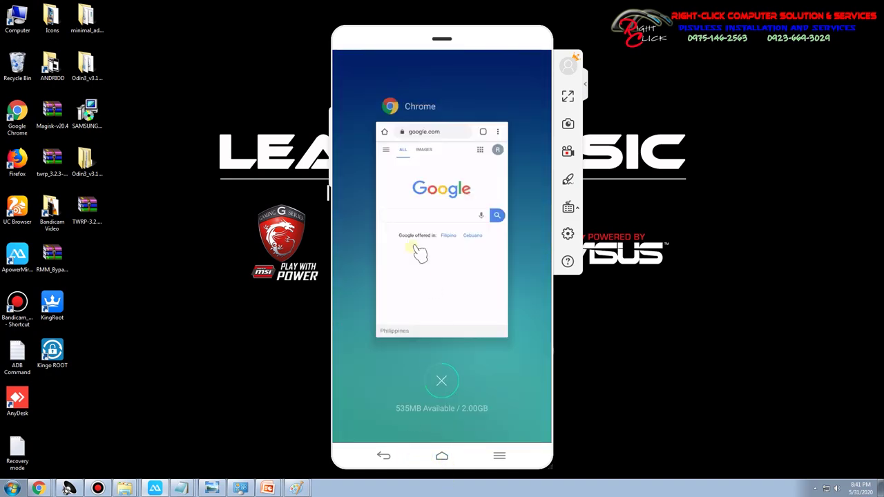
pyautogui.click(423, 195)
pyautogui.click(405, 232)
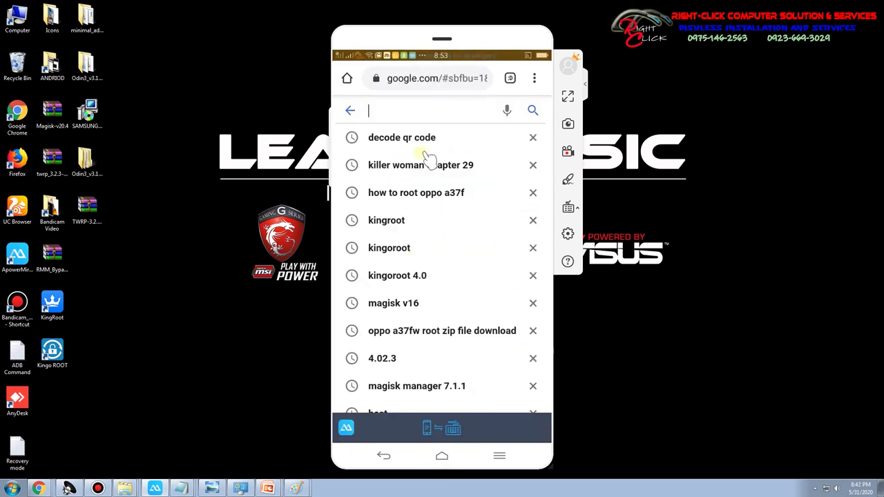
pyautogui.write('d')
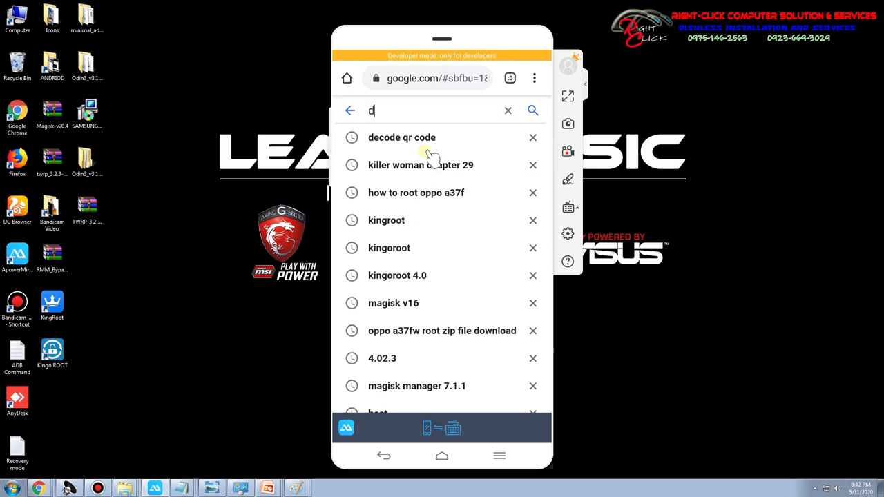
pyautogui.write('ota 2')
pyautogui.click(428, 153)
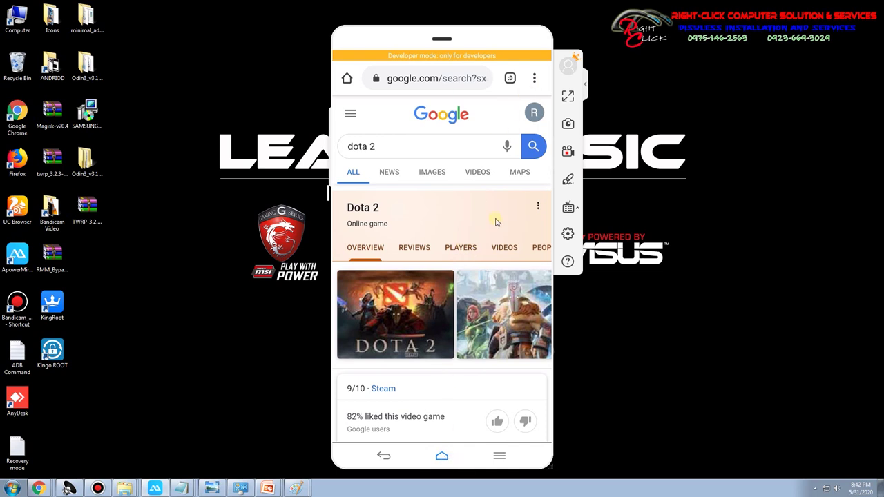
# Launch YouTube from the phone's Google folder and play the How? video
pyautogui.moveTo(450, 322); pyautogui.dragTo(499, 293)
pyautogui.click(415, 332)
pyautogui.click(375, 216)
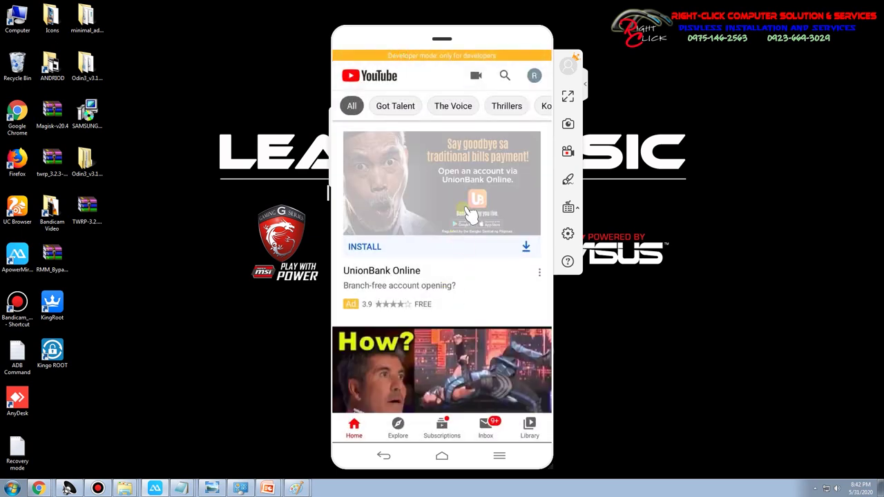
pyautogui.scroll(-2, 438, 264)
pyautogui.moveTo(447, 343); pyautogui.dragTo(459, 276)
pyautogui.click(458, 276)
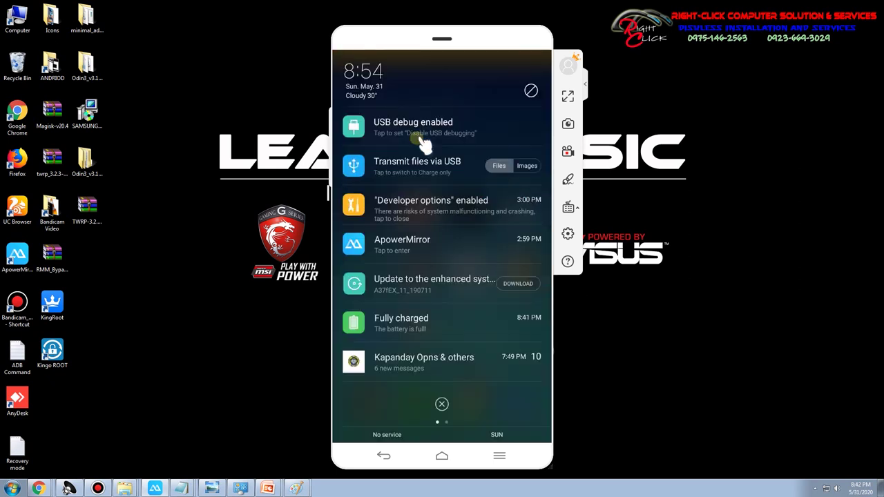
# Open the phone's Wi-Fi settings from quick settings, then bring back the router page
pyautogui.click(422, 142)
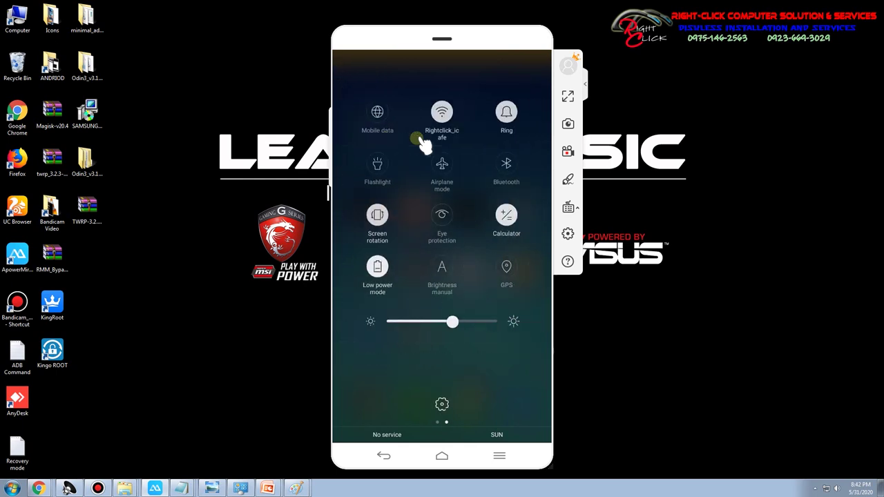
pyautogui.click(423, 142)
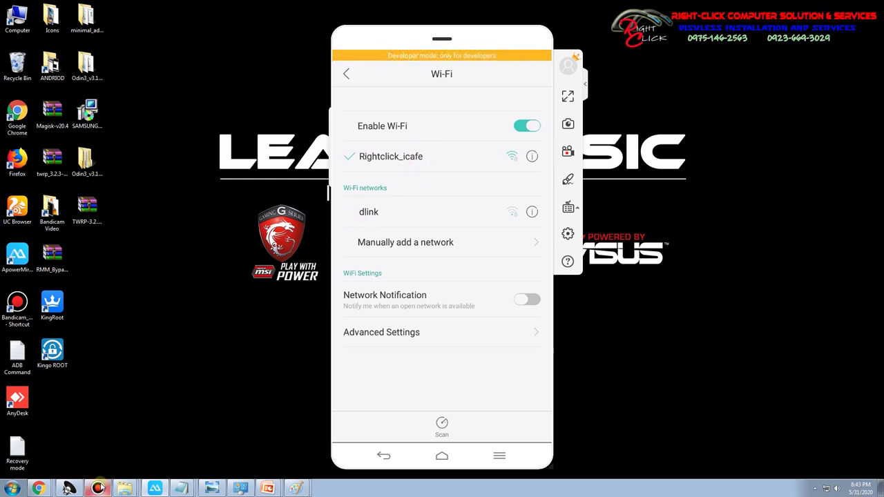
pyautogui.click(37, 472)
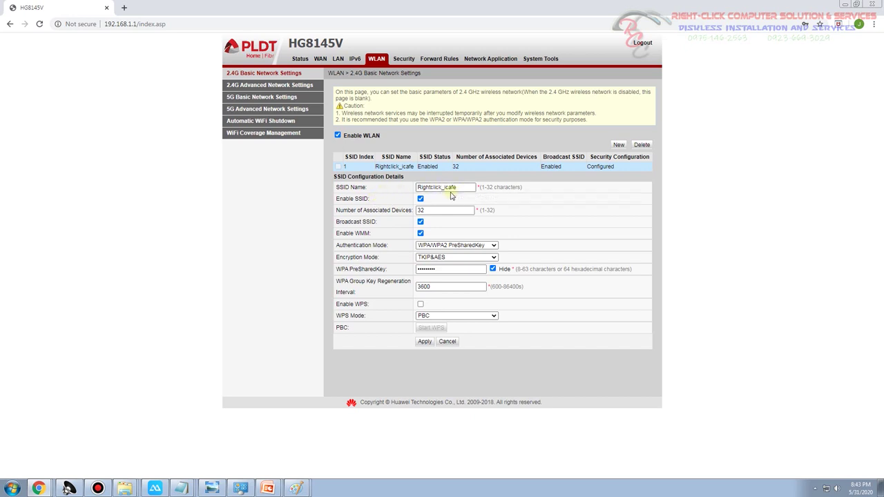
# Create a new enabled 2.4G SSID named Guest_wifi and apply it
pyautogui.moveTo(475, 187); pyautogui.dragTo(371, 188)
pyautogui.click(371, 188)
pyautogui.click(619, 145)
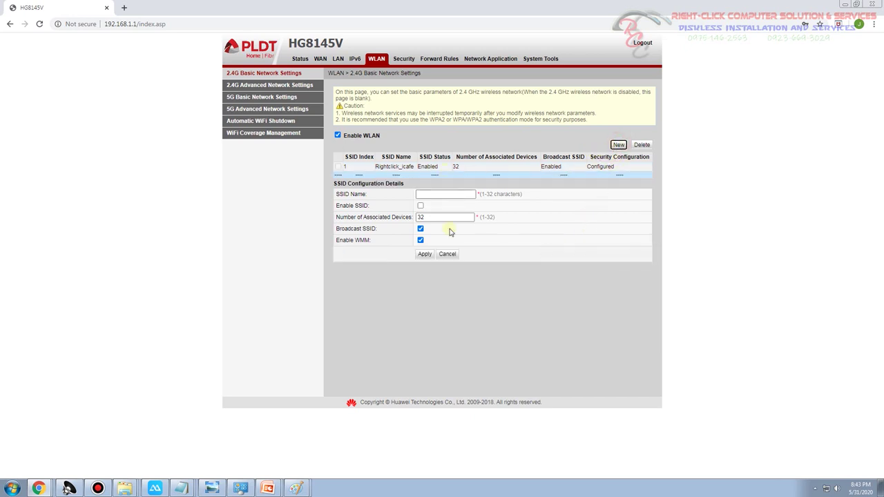
pyautogui.click(468, 194)
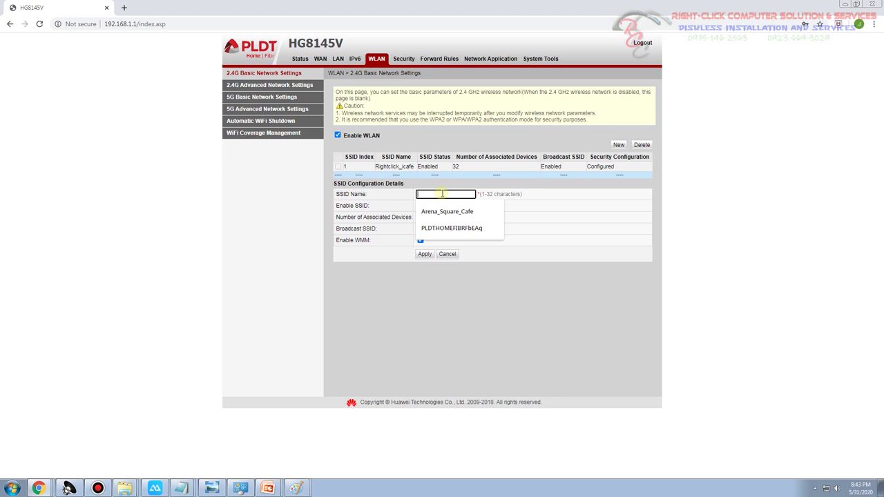
pyautogui.write('Guest_wifi')
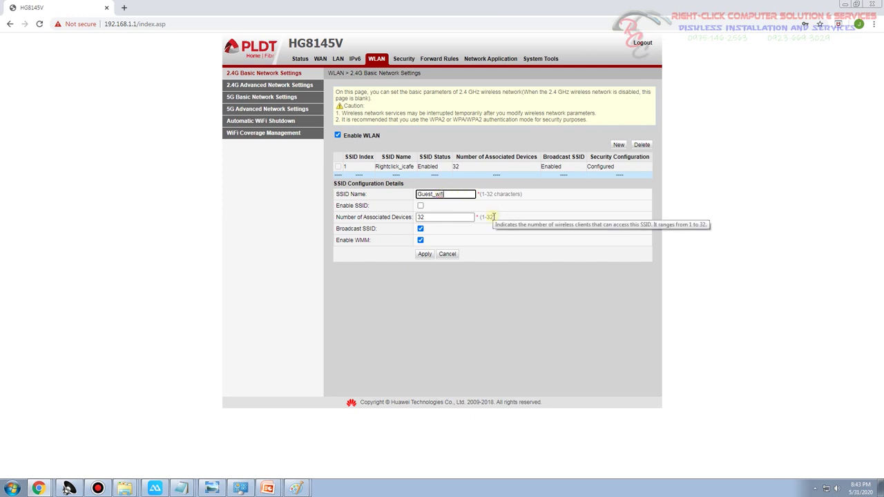
pyautogui.click(420, 206)
pyautogui.doubleClick(432, 217)
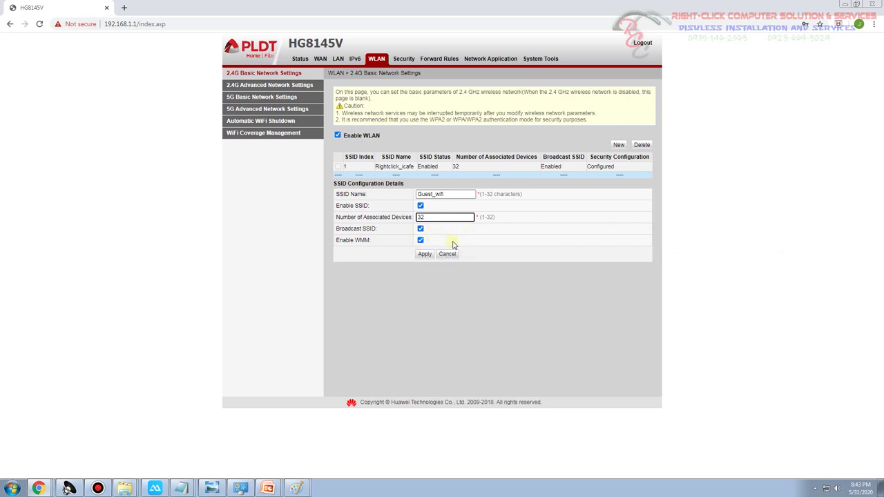
pyautogui.click(424, 254)
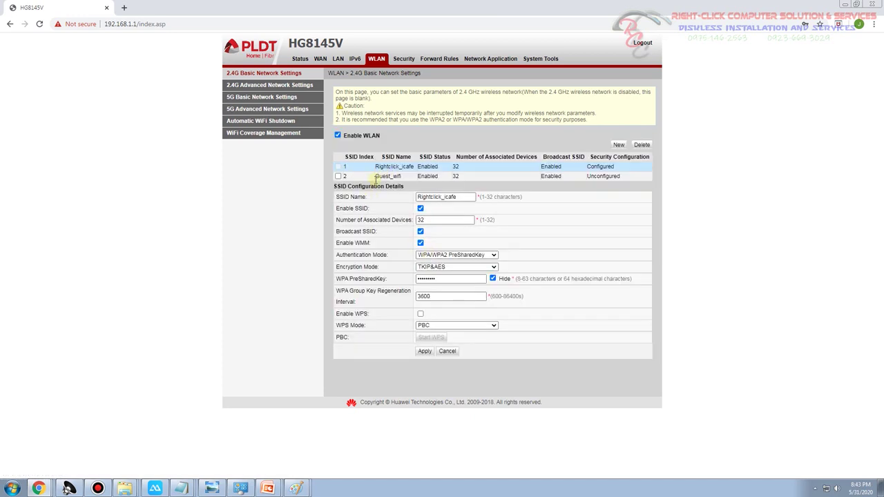
# Compare Guest_wifi's settings with Rightclick_icafe and review its authentication mode options
pyautogui.click(360, 178)
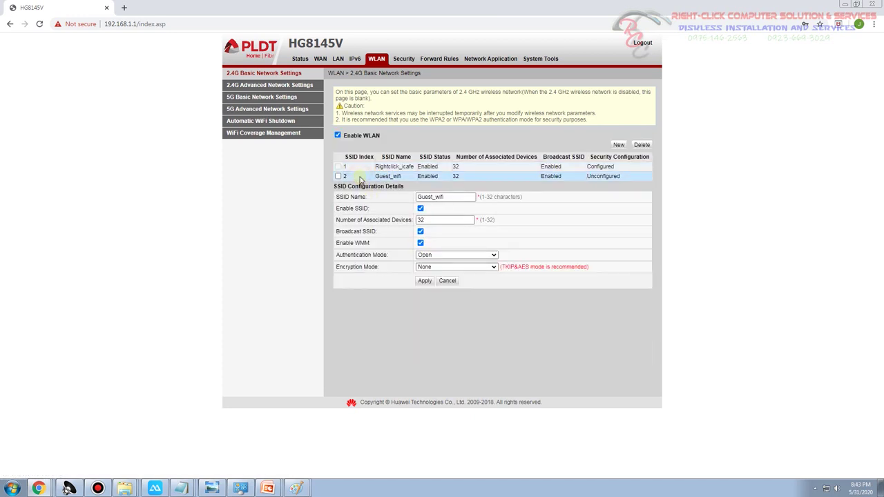
pyautogui.click(398, 167)
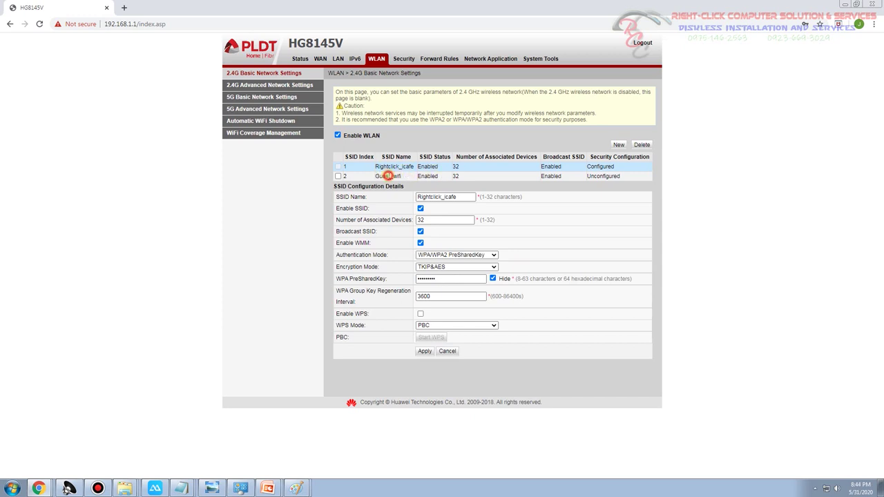
pyautogui.click(387, 177)
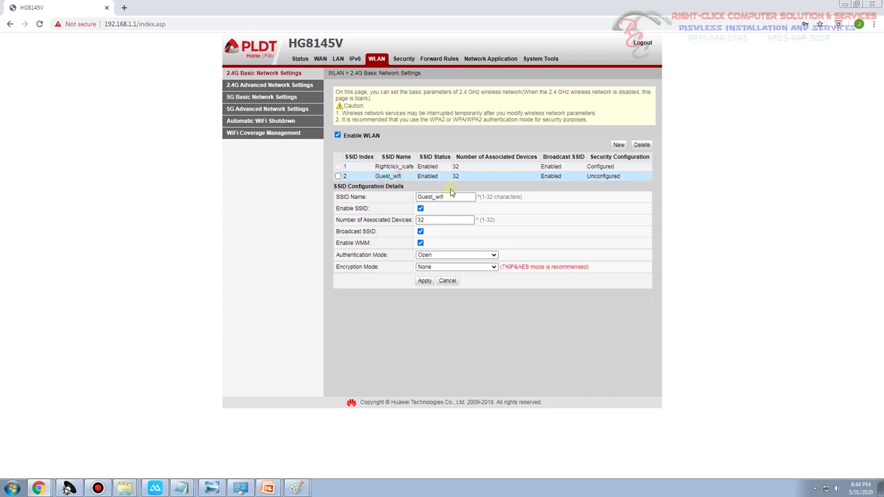
pyautogui.click(446, 255)
pyautogui.click(523, 237)
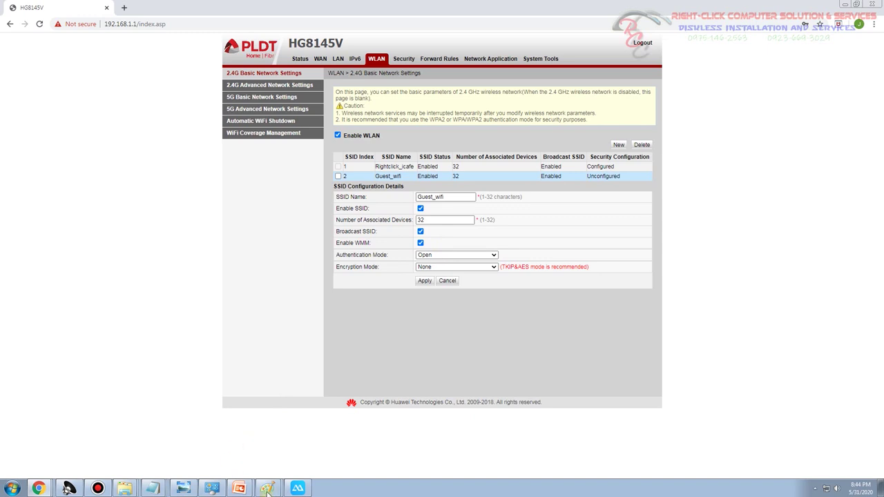
pyautogui.click(298, 488)
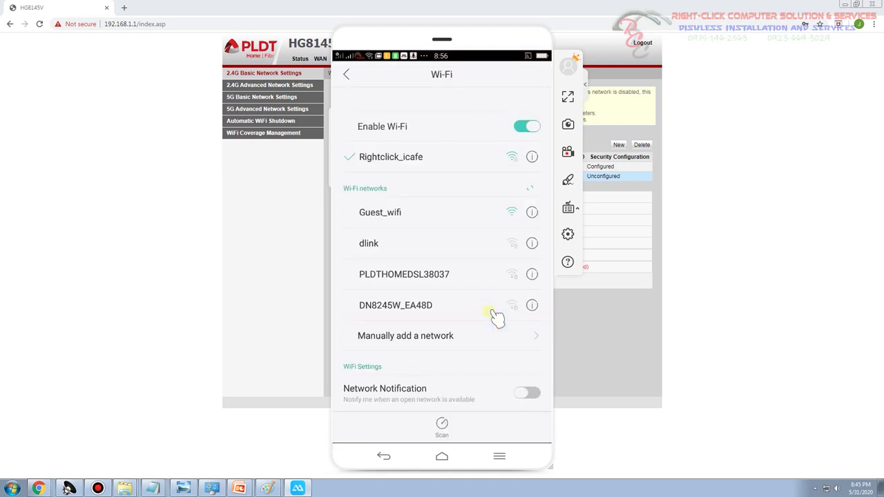
# Join the phone to the open Guest_wifi network and switch back to the router page
pyautogui.click(393, 214)
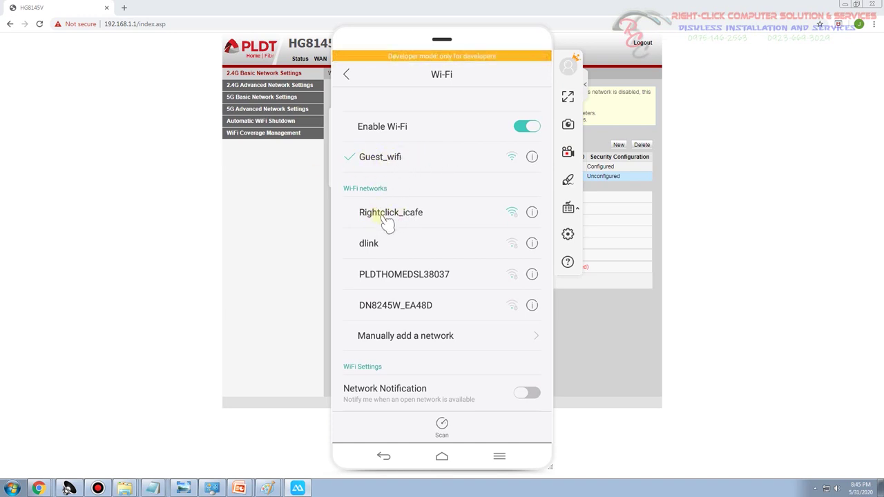
pyautogui.click(286, 198)
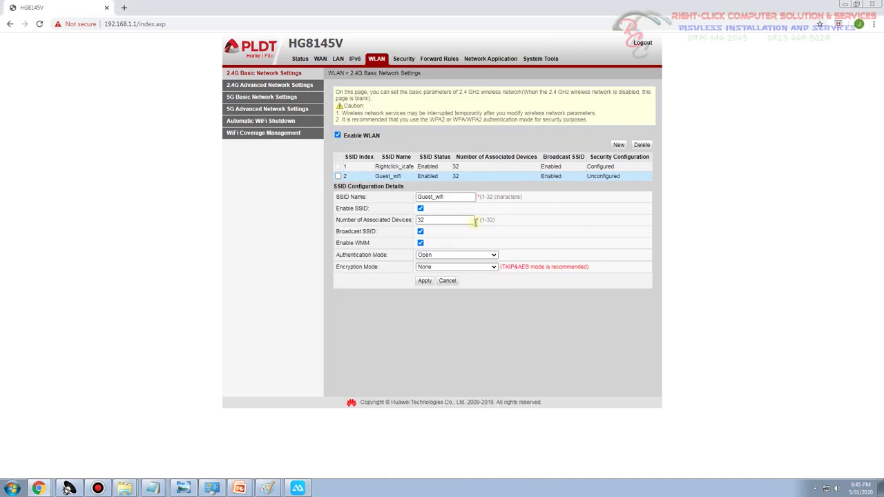
# Set Guest_wifi to WPA/WPA2 PreSharedKey with TKIP&AES and a new pre-shared key, then apply
pyautogui.click(462, 255)
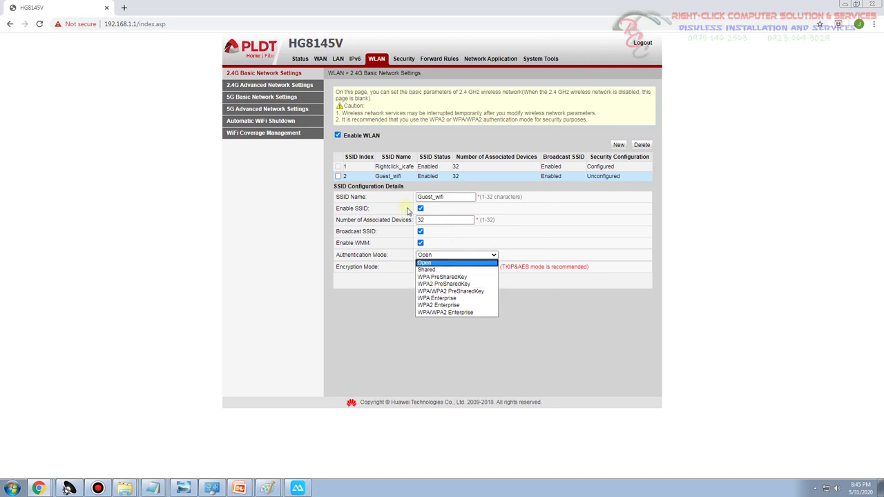
pyautogui.click(444, 290)
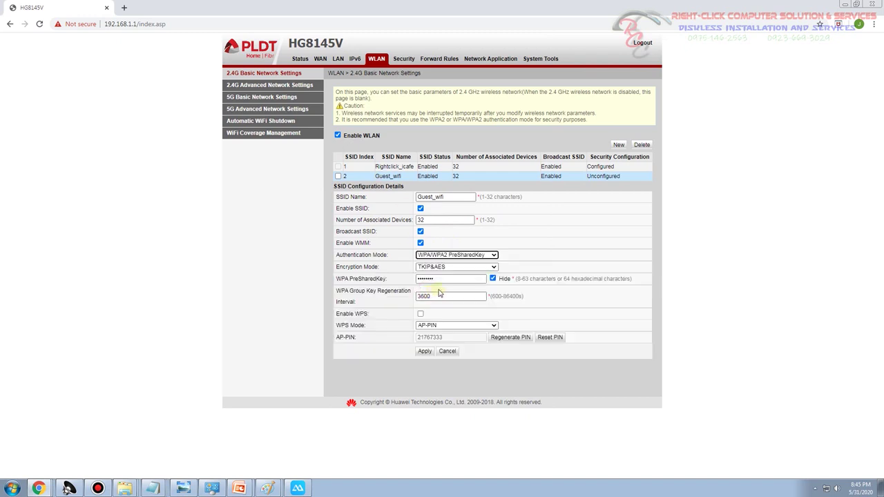
pyautogui.click(489, 268)
pyautogui.click(486, 268)
pyautogui.click(492, 278)
pyautogui.moveTo(457, 281); pyautogui.dragTo(328, 281)
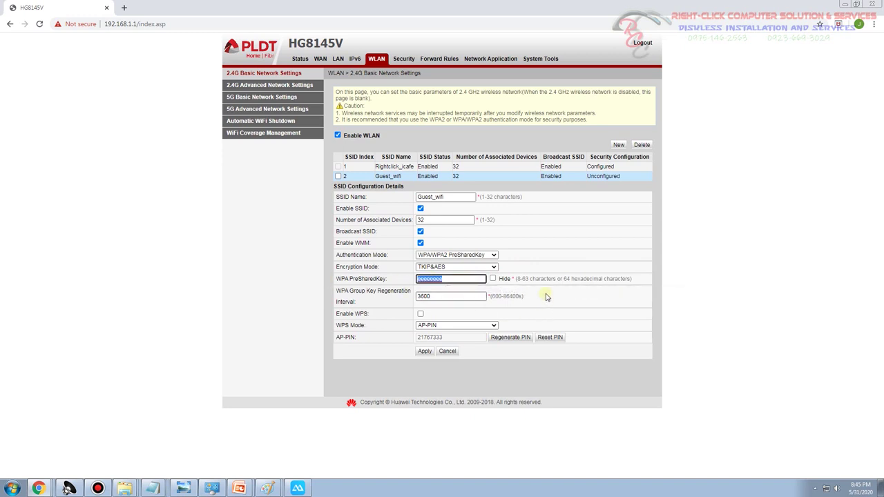
pyautogui.write('abcd123456')
pyautogui.hotkey('ctrl', 'a')
pyautogui.click(423, 352)
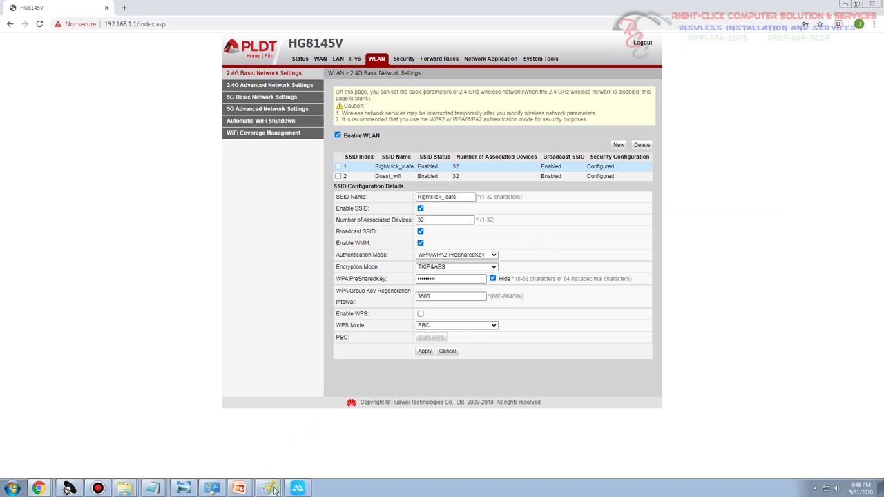
# Connect the mirrored phone to Guest_wifi by entering its new Wi-Fi password
pyautogui.click(297, 488)
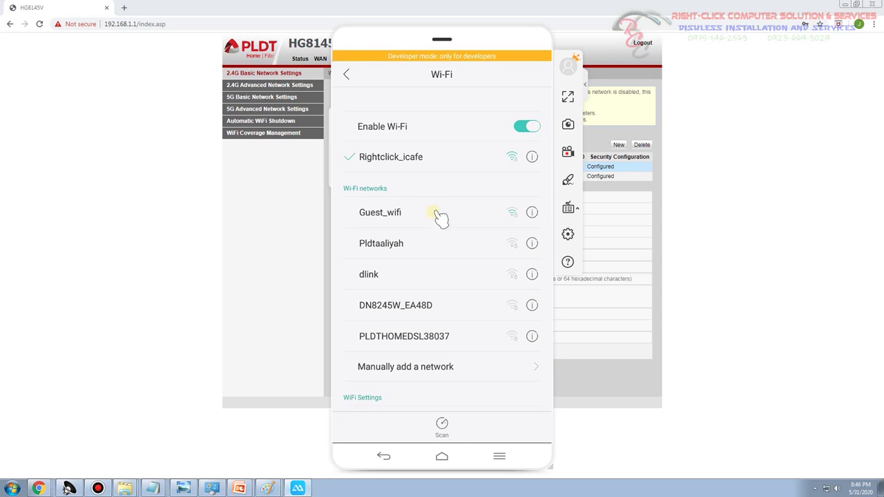
pyautogui.click(388, 212)
pyautogui.click(397, 213)
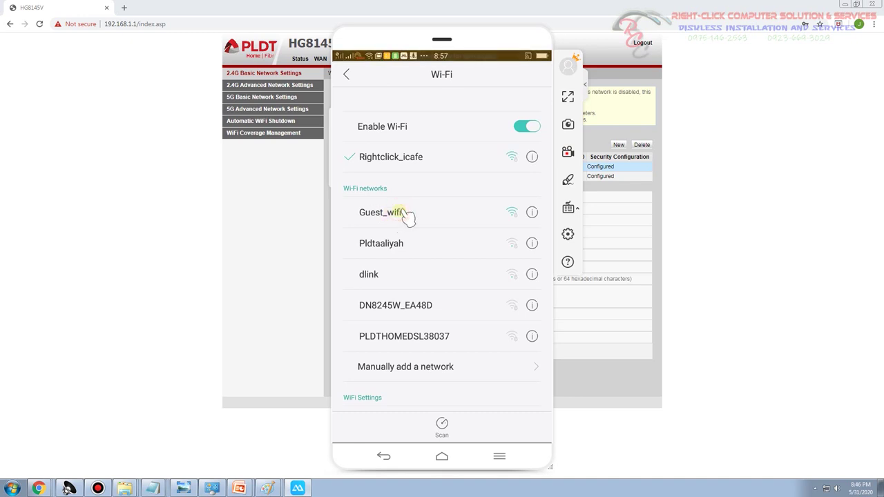
pyautogui.click(352, 179)
pyautogui.click(405, 142)
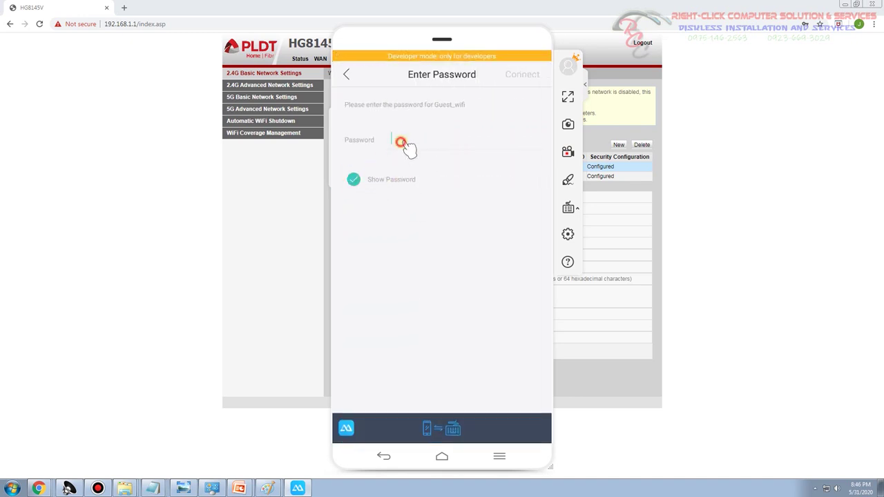
pyautogui.write('a')
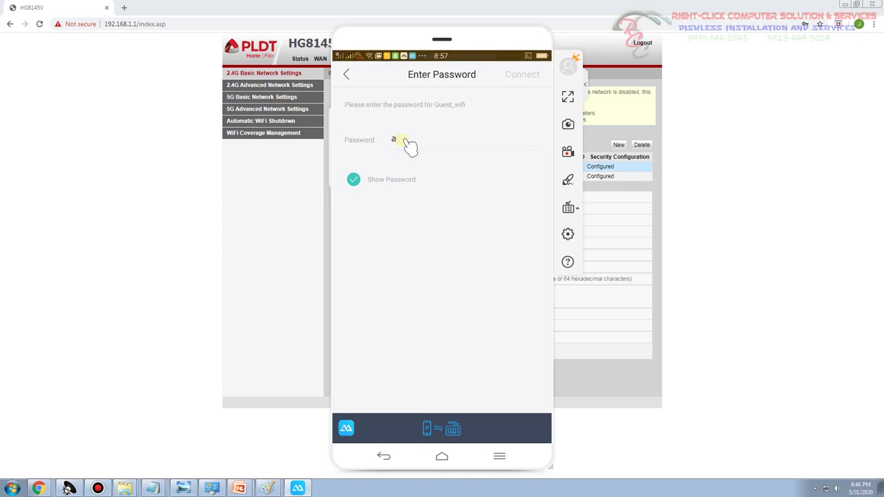
pyautogui.write('bcd')
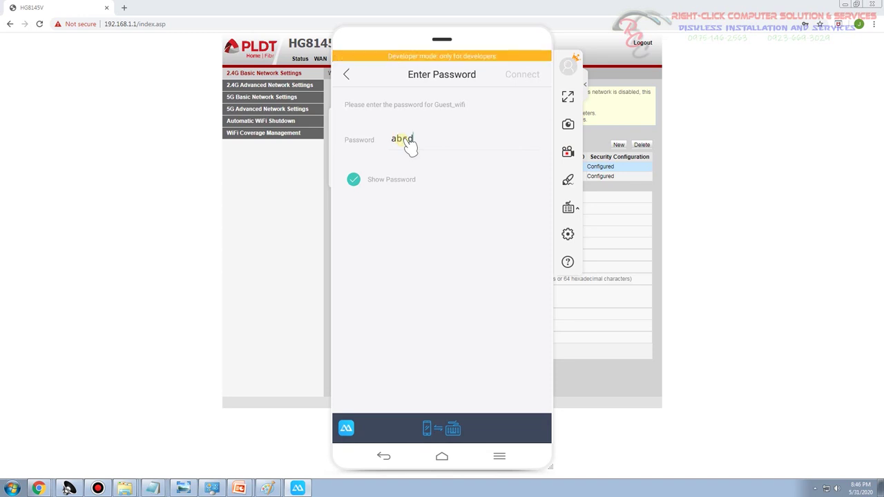
pyautogui.write('123')
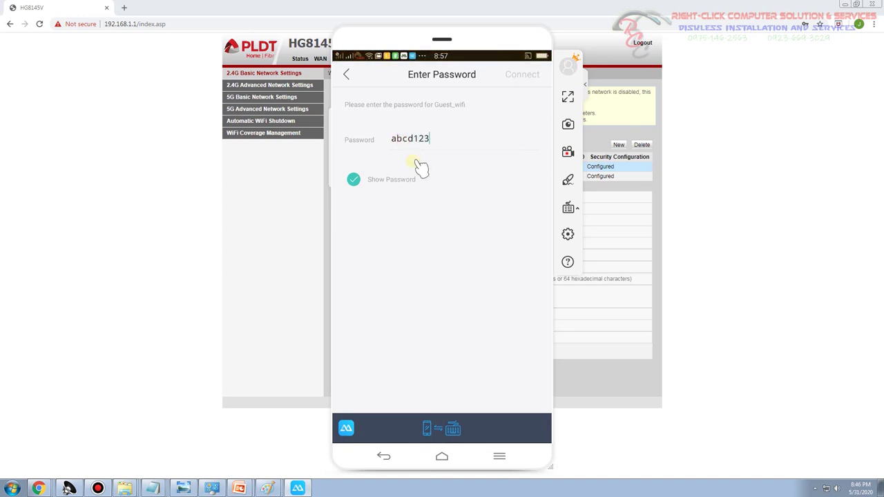
pyautogui.write('456')
pyautogui.click(524, 75)
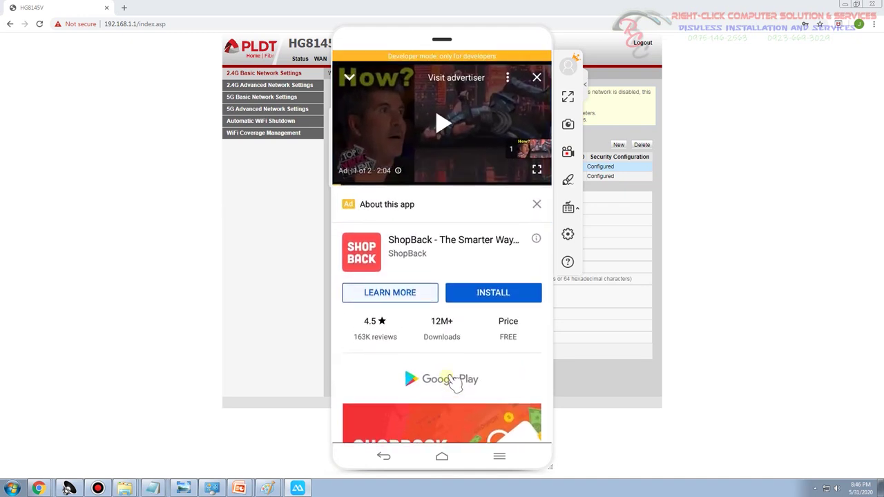
# Play a talent audition video on the phone, then return to the router page
pyautogui.scroll(-2, 453, 383)
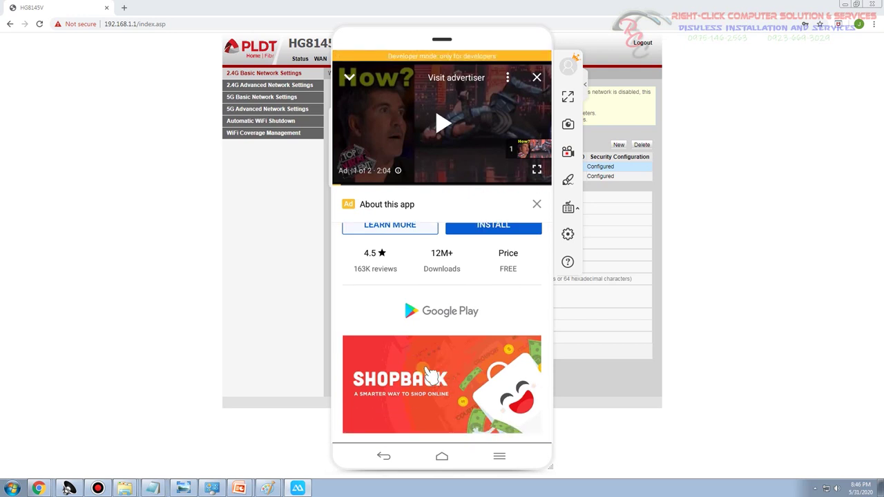
pyautogui.scroll(-3, 430, 373)
pyautogui.scroll(-2, 449, 370)
pyautogui.scroll(-10, 447, 366)
pyautogui.click(389, 290)
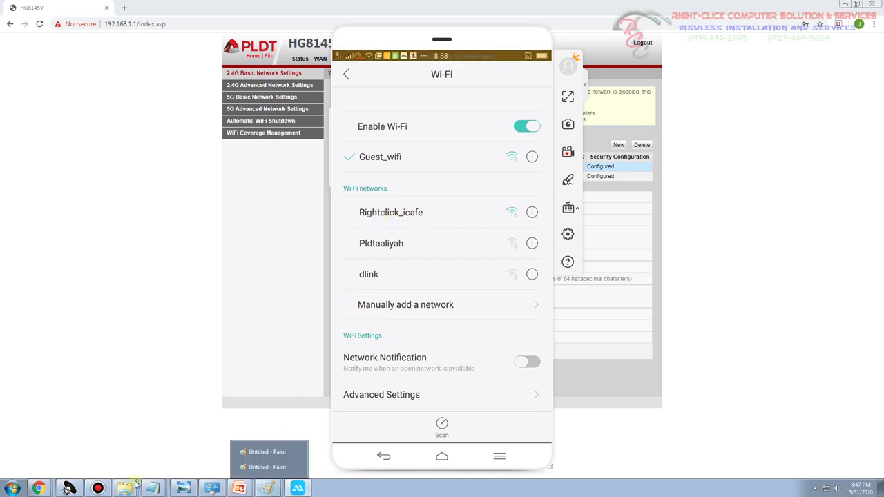
pyautogui.click(100, 489)
pyautogui.click(98, 488)
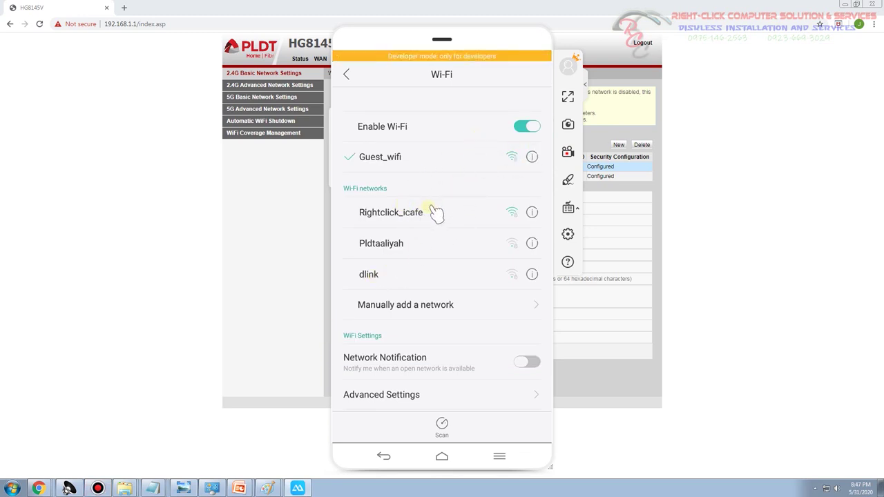
pyautogui.click(279, 200)
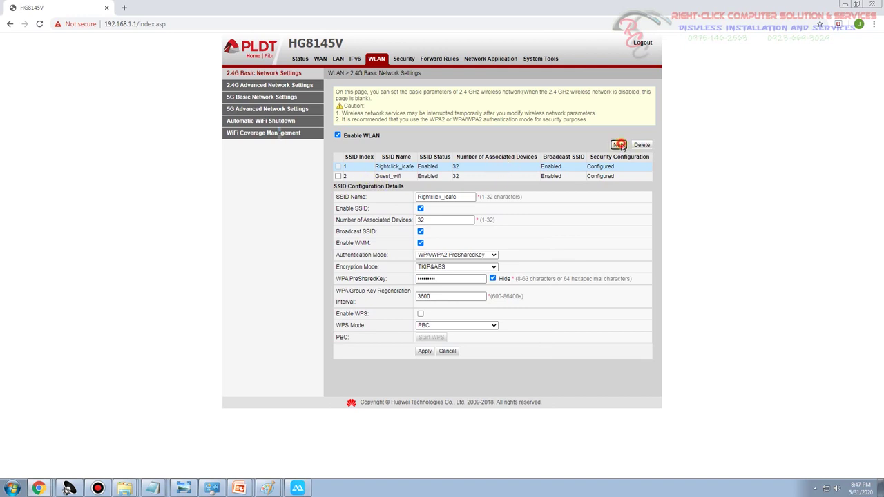
# Add a third SSID named Wifi_rental with Enable SSID ticked and apply
pyautogui.click(618, 144)
pyautogui.click(462, 204)
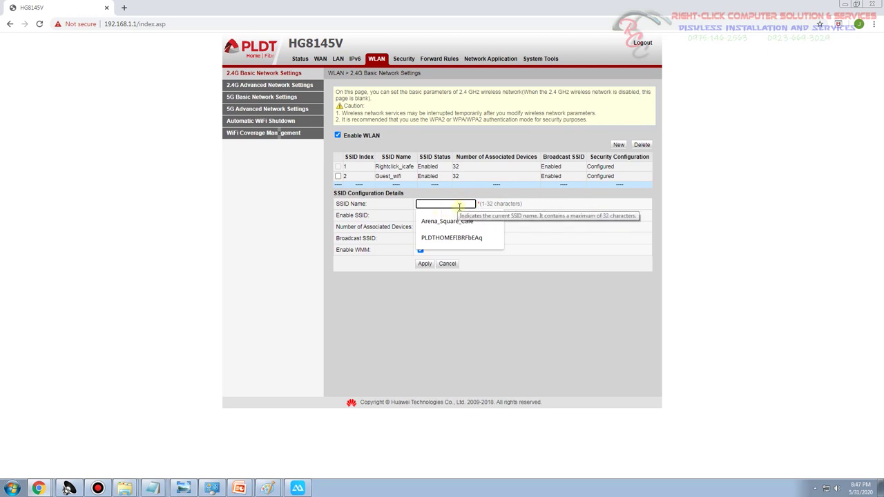
pyautogui.write('Wifi_rental')
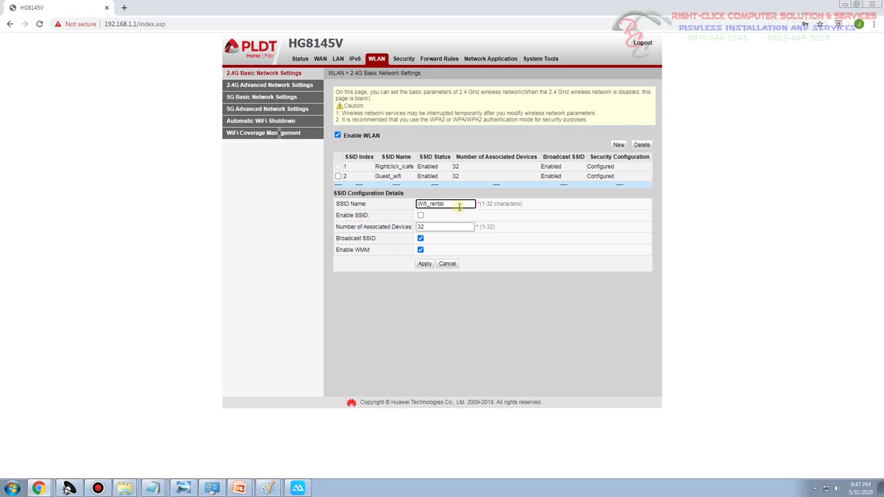
pyautogui.click(421, 216)
pyautogui.click(425, 265)
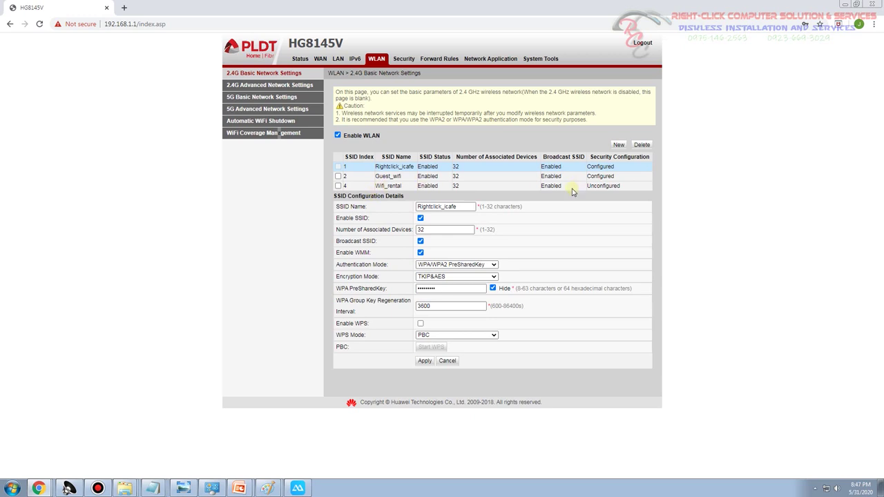
pyautogui.click(297, 489)
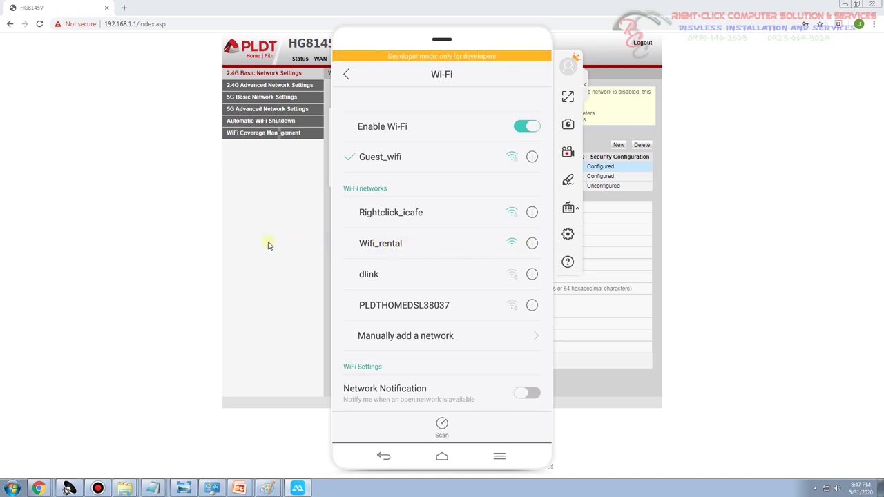
pyautogui.click(266, 245)
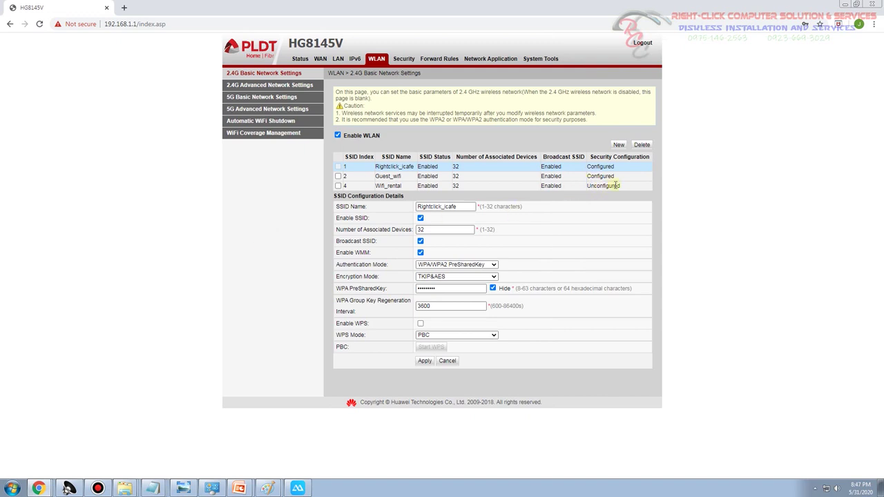
# Inspect the first SSID's authentication, encryption and key settings, then select Wifi_rental
pyautogui.click(492, 265)
pyautogui.click(475, 301)
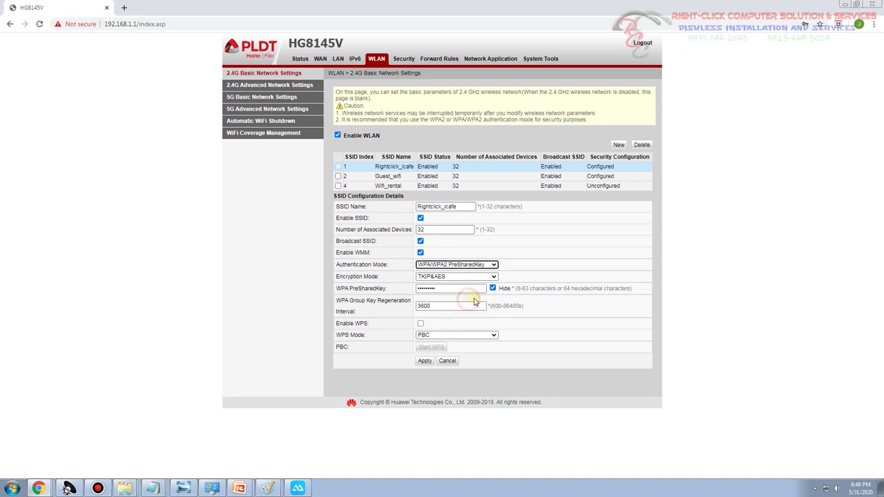
pyautogui.click(491, 276)
pyautogui.click(464, 301)
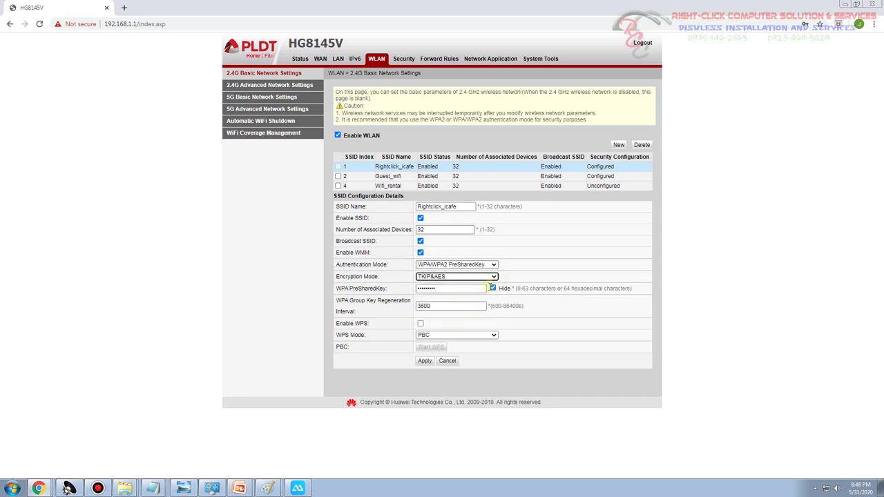
pyautogui.click(493, 288)
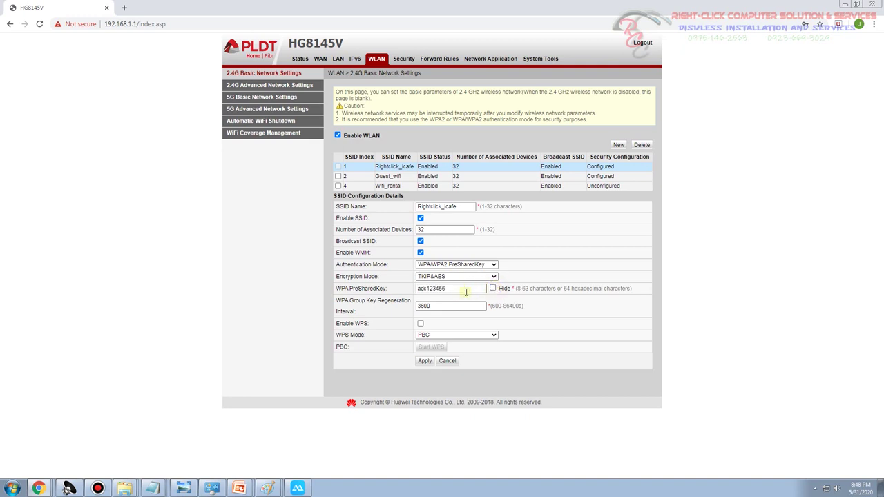
pyautogui.moveTo(467, 290); pyautogui.dragTo(287, 292)
pyautogui.click(282, 264)
pyautogui.click(360, 189)
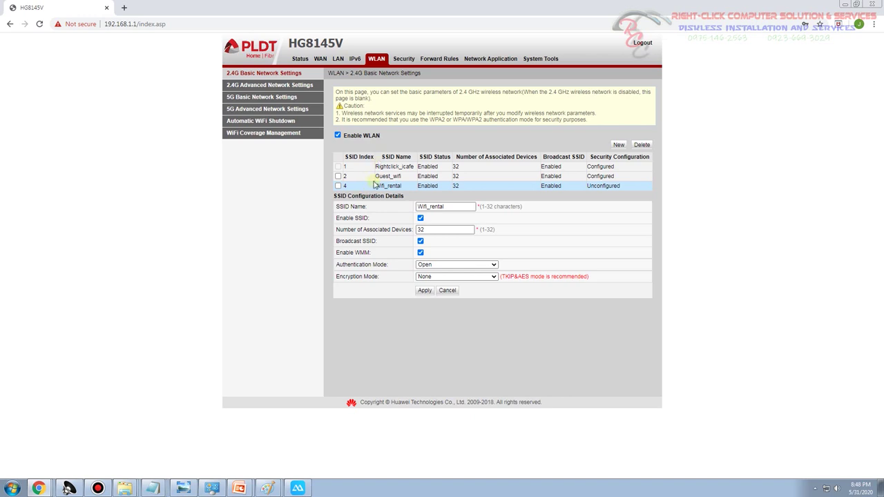
pyautogui.click(375, 167)
pyautogui.click(370, 185)
# Give Wifi_rental WPA/WPA2 PreSharedKey, TKIP&AES and a new key, apply, and reopen to confirm
pyautogui.click(469, 265)
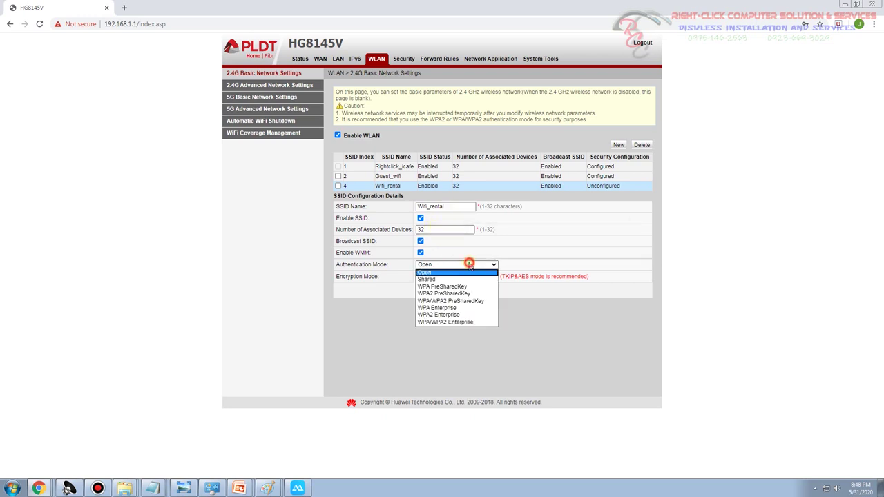
pyautogui.click(444, 304)
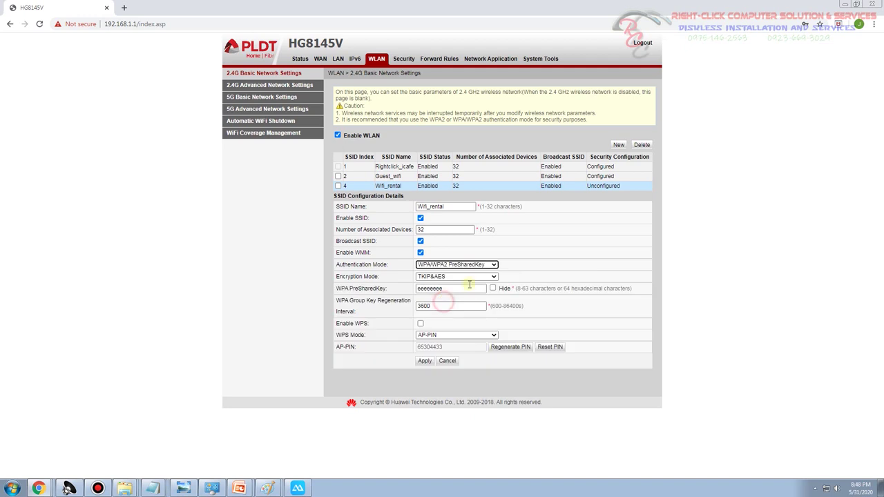
pyautogui.click(458, 278)
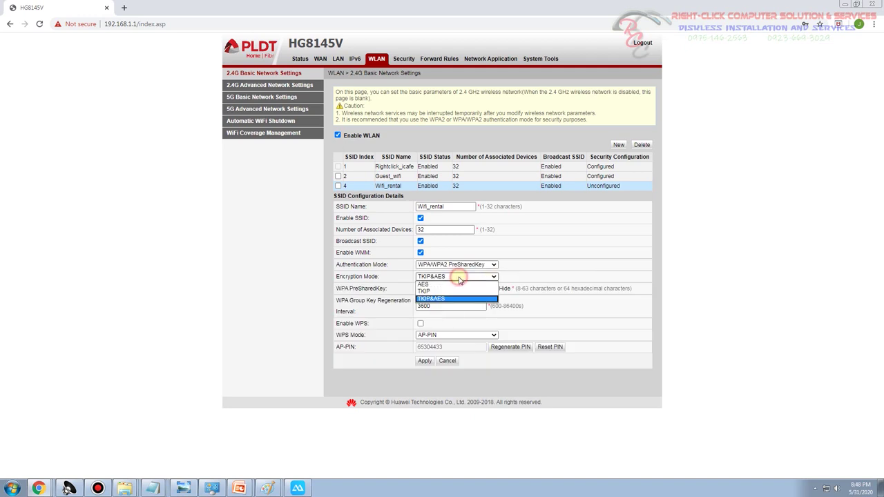
pyautogui.click(447, 299)
pyautogui.click(475, 291)
pyautogui.doubleClick(475, 288)
pyautogui.write('abcd123456')
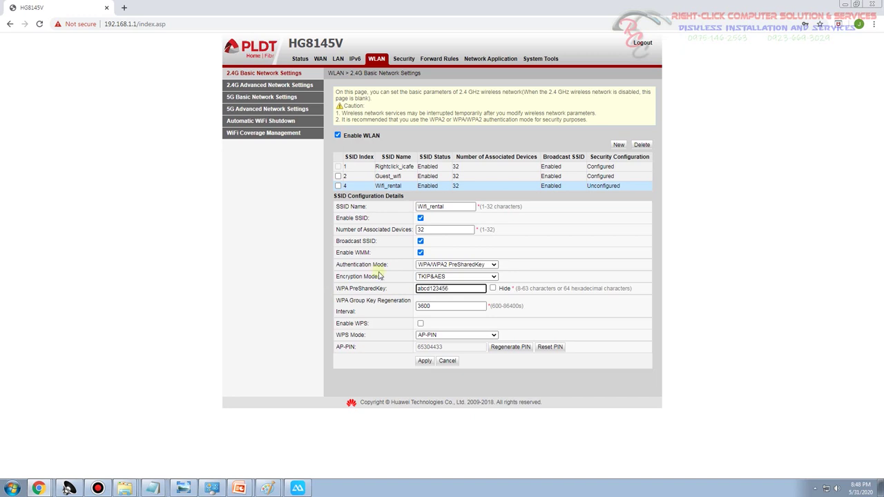
pyautogui.hotkey('ctrl', 'a')
pyautogui.press('End')
pyautogui.write('78')
pyautogui.moveTo(420, 290); pyautogui.dragTo(489, 312)
pyautogui.click(425, 362)
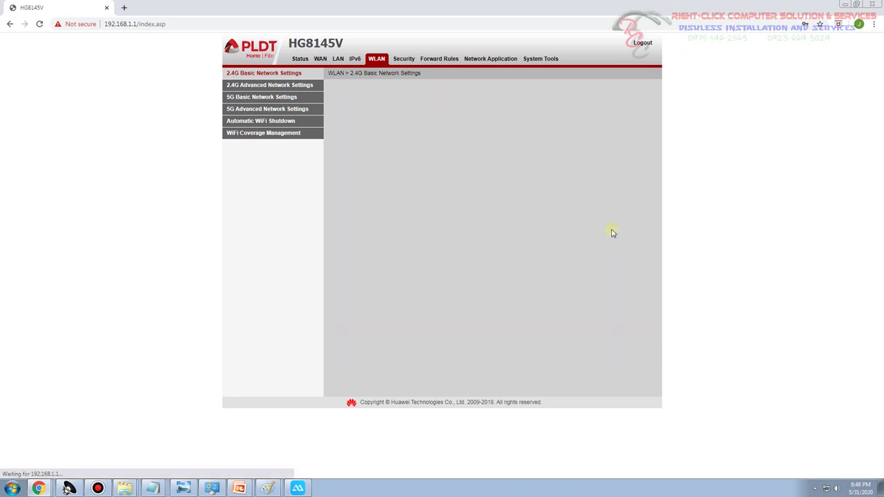
pyautogui.doubleClick(599, 186)
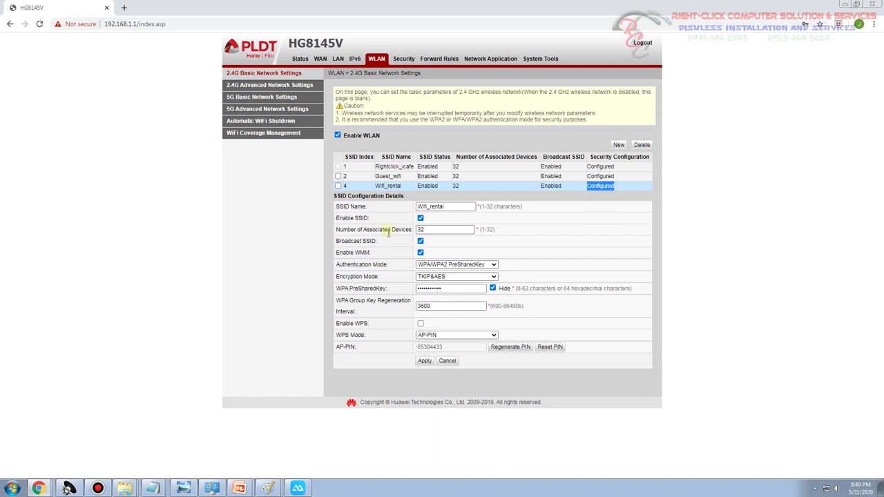
# Join the phone to Wifi_rental with its new Wi-Fi password, then return to the router page
pyautogui.click(298, 488)
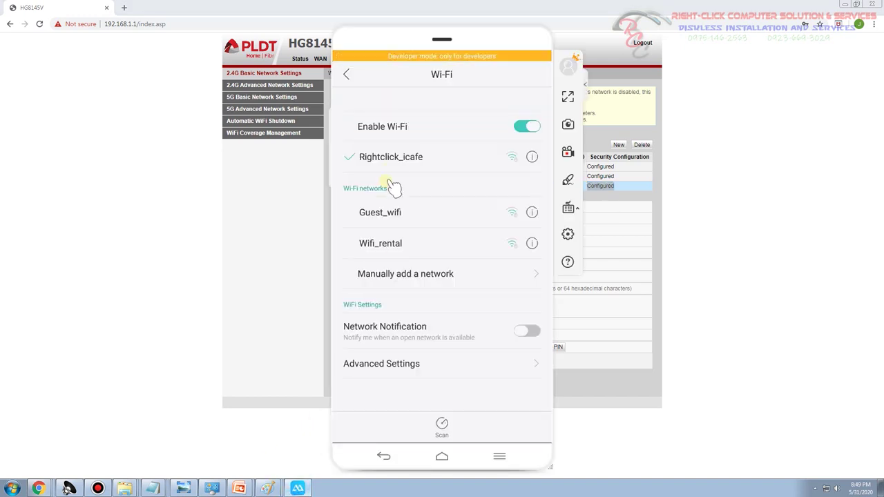
pyautogui.click(394, 243)
pyautogui.click(355, 179)
pyautogui.click(396, 141)
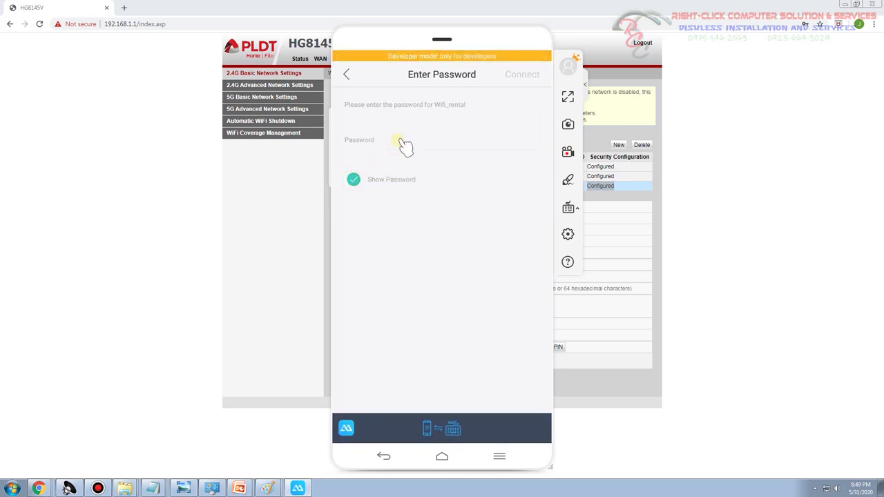
pyautogui.write('abcd12345678')
pyautogui.click(528, 76)
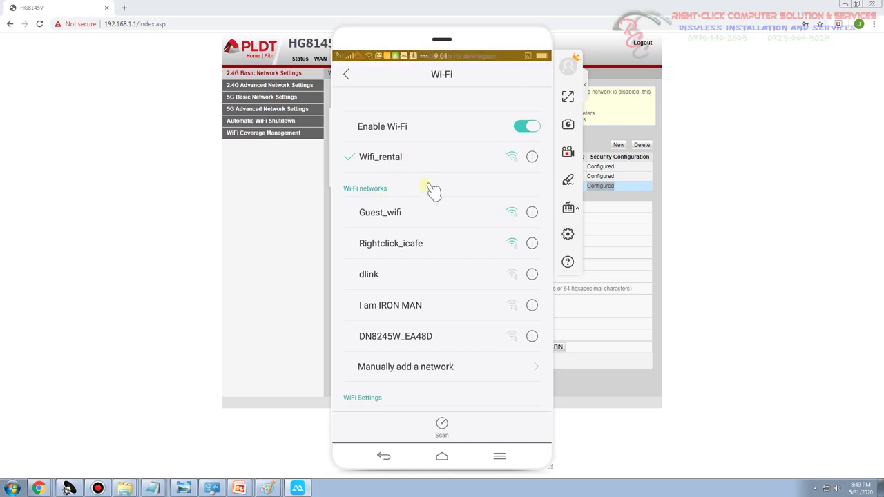
pyautogui.click(280, 186)
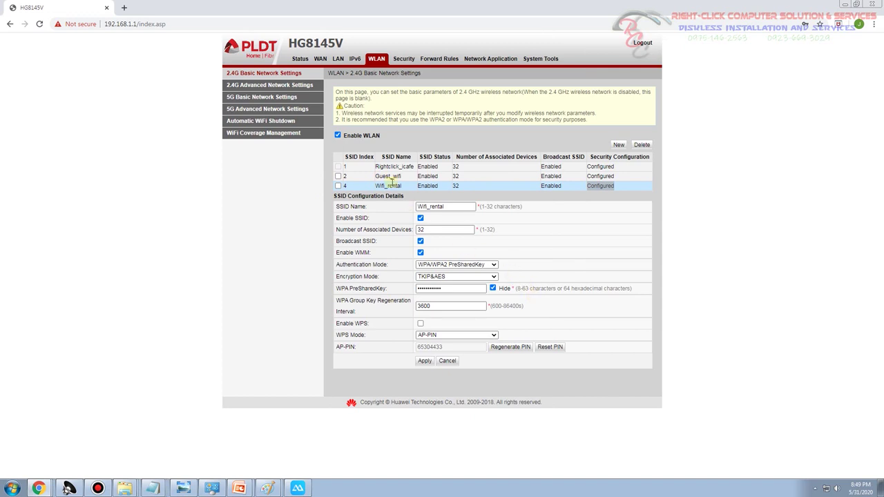
# Untick Enable SSID for Guest_wifi and apply the change
pyautogui.click(297, 488)
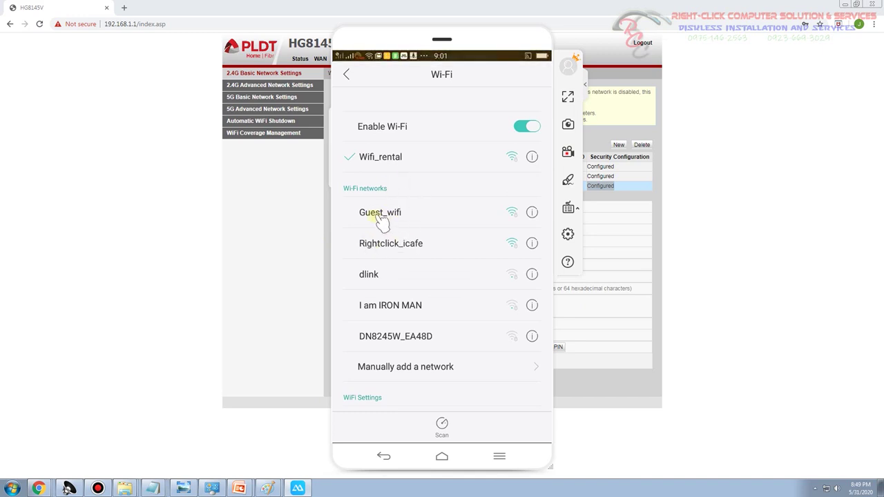
pyautogui.click(247, 246)
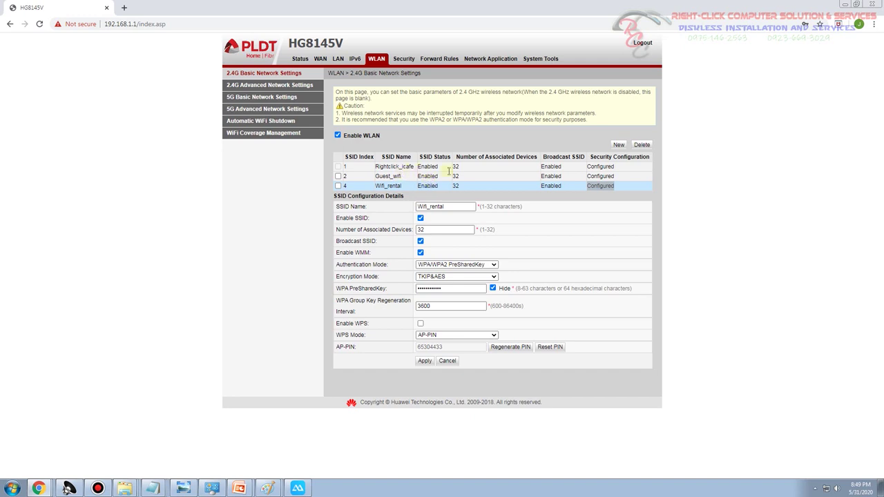
pyautogui.click(387, 175)
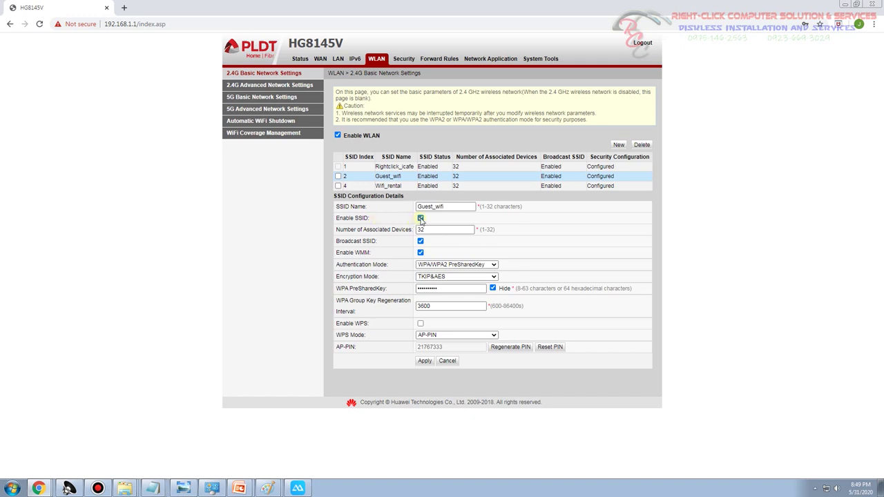
pyautogui.click(420, 218)
pyautogui.click(425, 362)
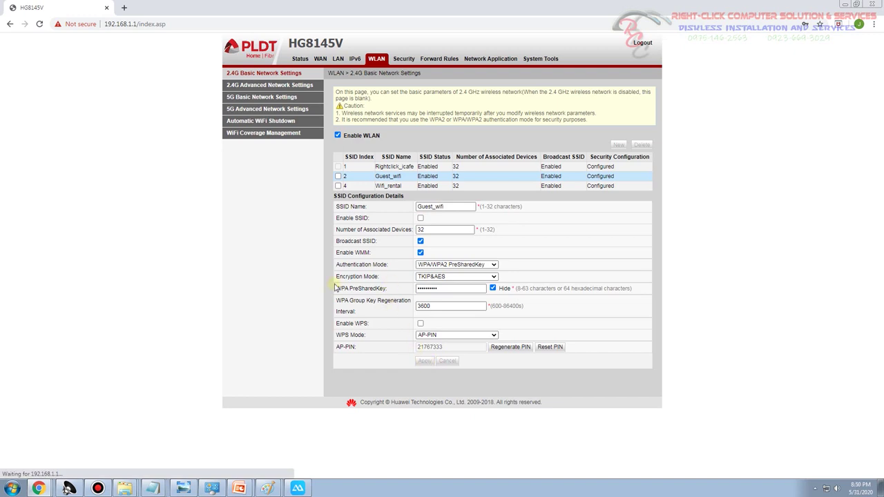
# Check the phone's Wi-Fi list, then reopen Guest_wifi's settings on the router
pyautogui.hotkey('alt', 'Tab')
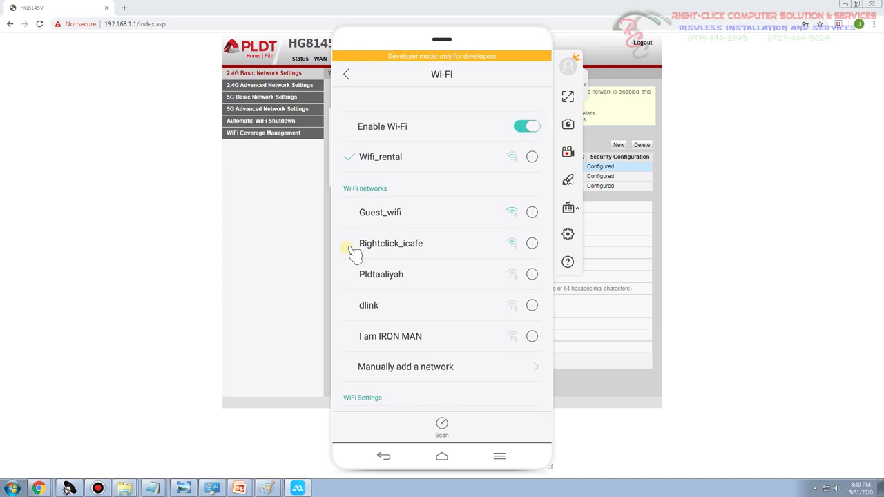
pyautogui.click(280, 241)
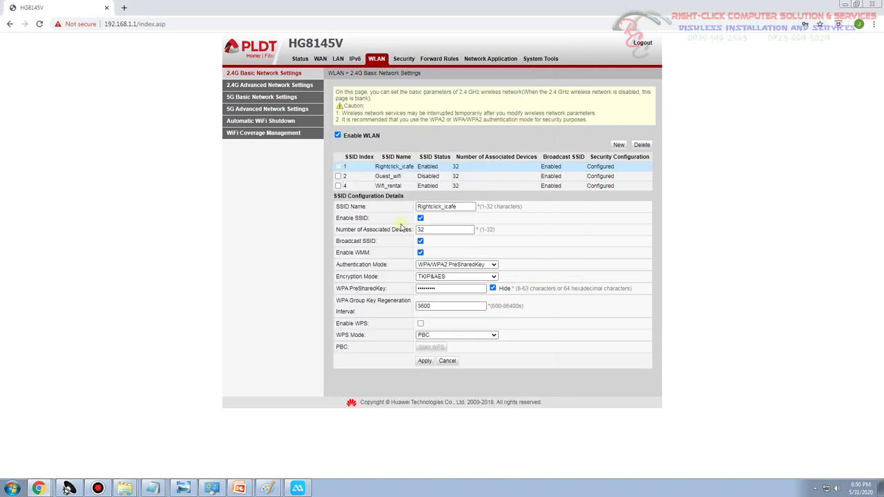
pyautogui.click(386, 176)
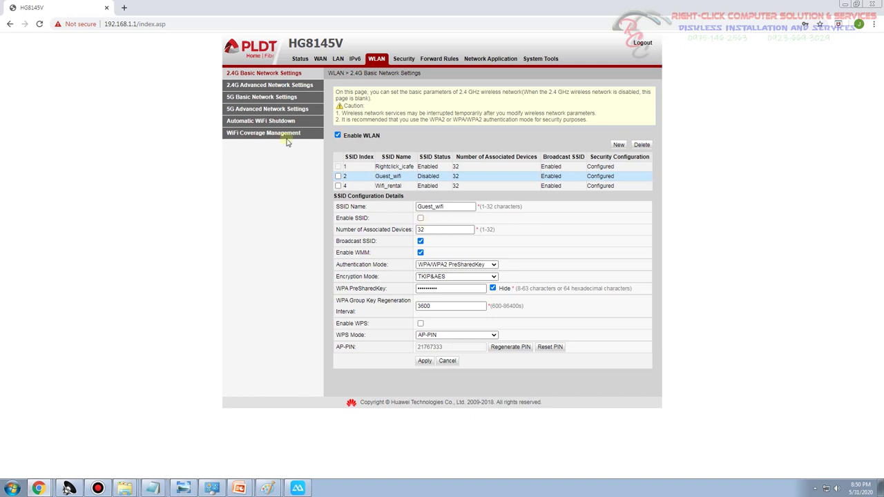
# Reload Guest_wifi's settings and re-apply them with Enable SSID left unchecked
pyautogui.click(276, 85)
pyautogui.click(270, 73)
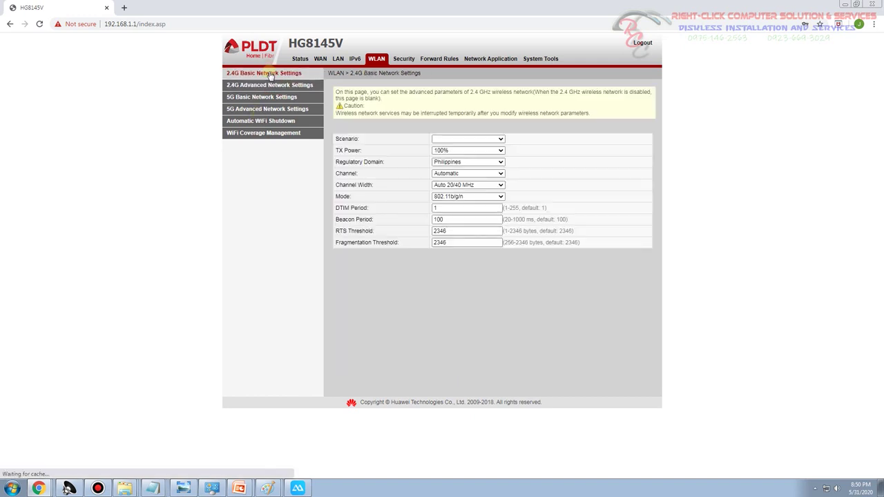
pyautogui.click(391, 177)
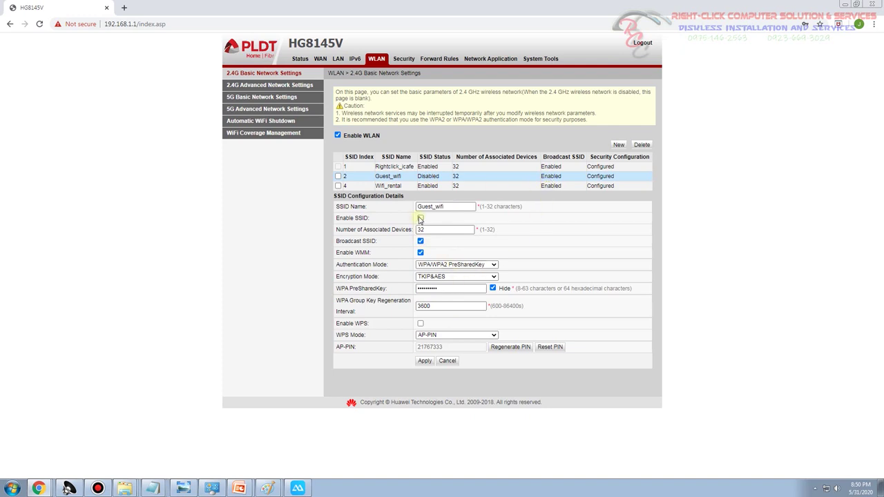
pyautogui.click(421, 218)
pyautogui.click(421, 218)
pyautogui.click(421, 218)
pyautogui.click(421, 360)
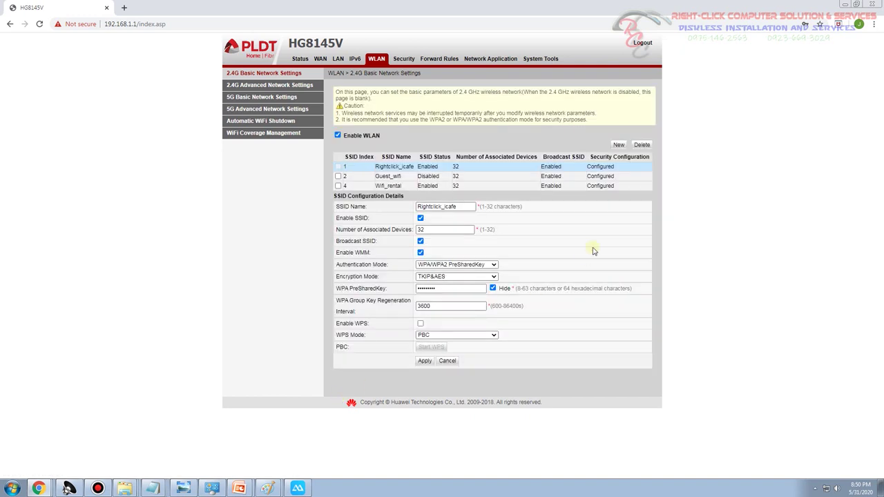
# Highlight Guest_wifi's Disabled status, then confirm it's absent from the phone's Wi-Fi list
pyautogui.doubleClick(550, 176)
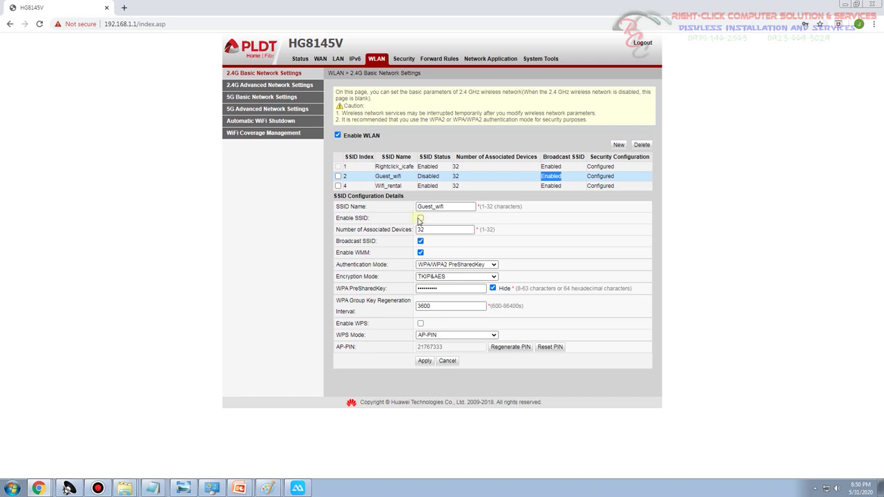
pyautogui.click(607, 233)
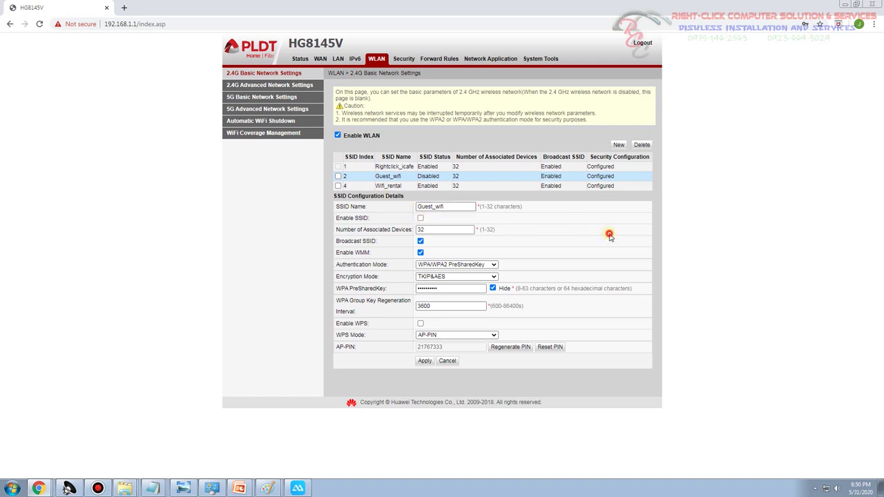
pyautogui.doubleClick(430, 177)
pyautogui.click(297, 488)
pyautogui.scroll(2, 395, 264)
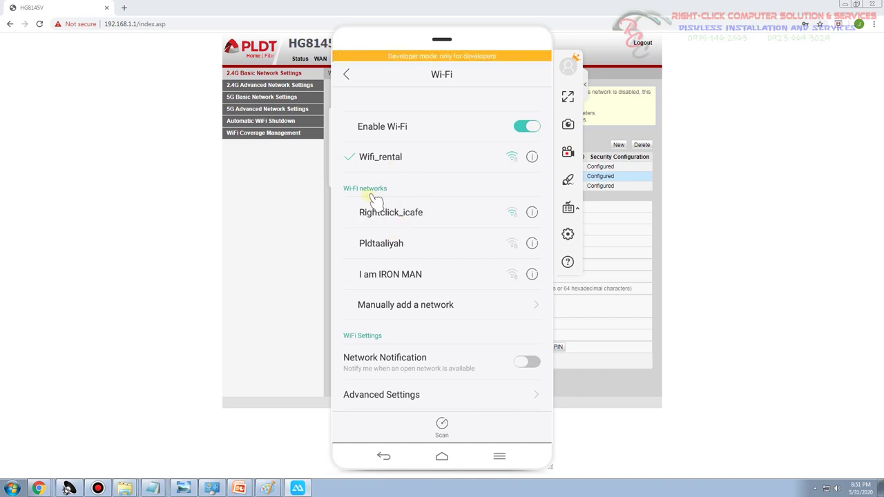
pyautogui.click(280, 202)
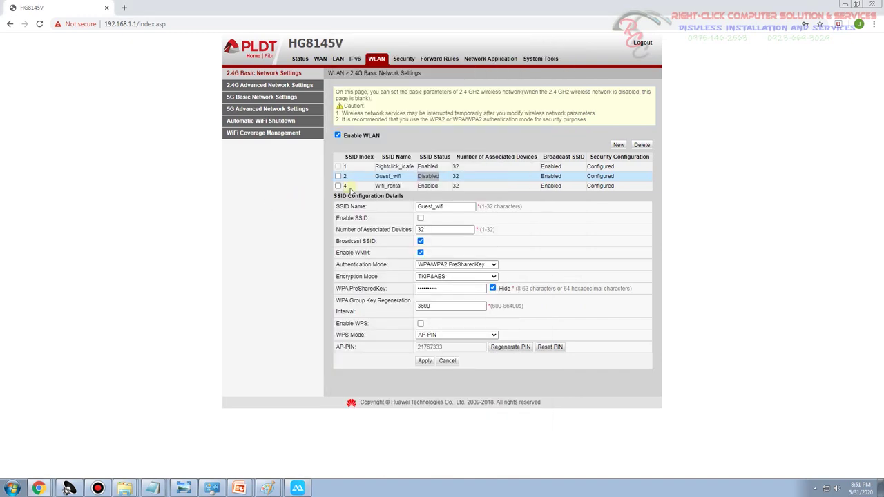
# Disable the Wifi_rental SSID (SSID 4) and apply the change
pyautogui.click(339, 186)
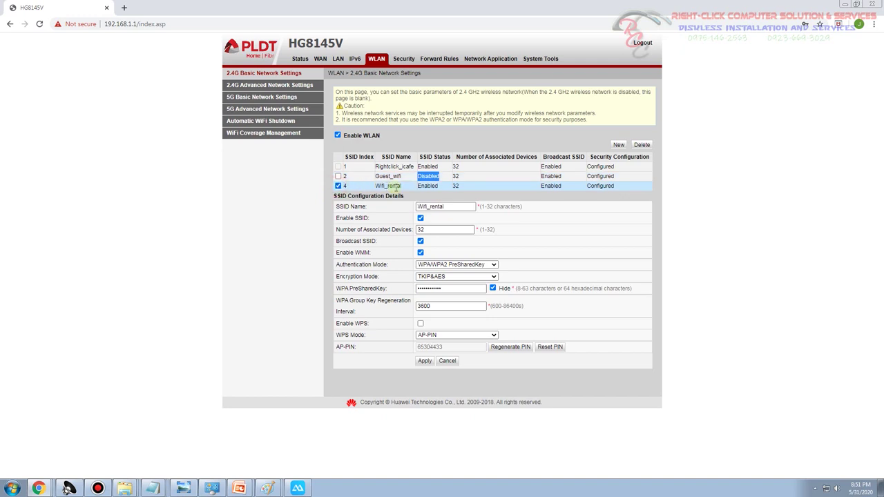
pyautogui.click(420, 217)
pyautogui.click(425, 361)
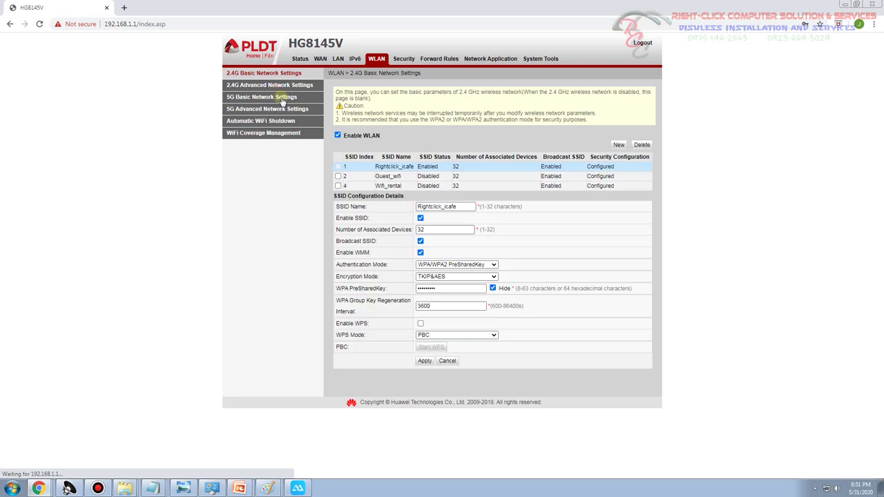
# Confirm Guest_wifi is Disabled and Rightclick_icafe is Enabled, then check the phone's Wi-Fi list
pyautogui.moveTo(420, 177); pyautogui.dragTo(439, 185)
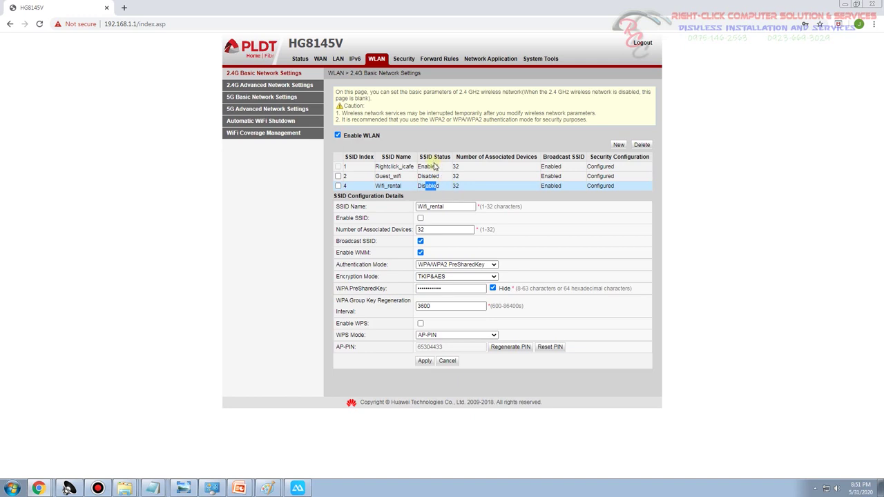
pyautogui.moveTo(439, 167); pyautogui.dragTo(424, 167)
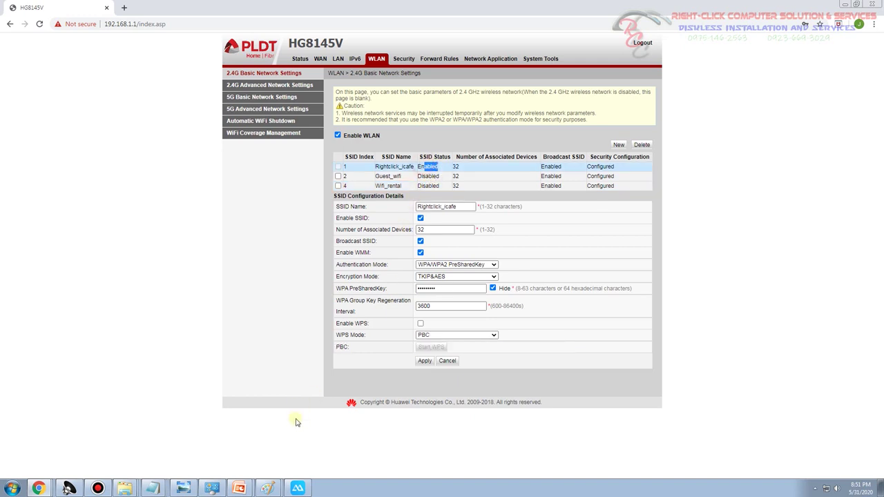
pyautogui.click(297, 488)
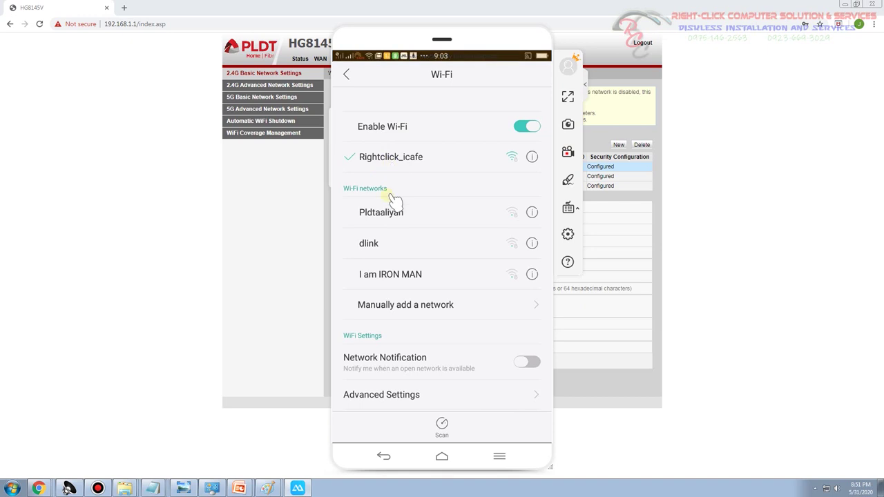
pyautogui.click(258, 245)
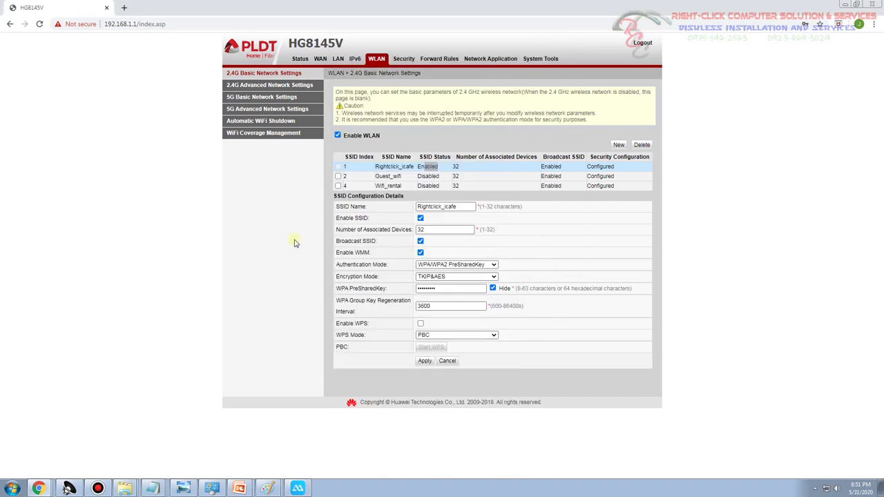
# Re-enable the Guest_wifi SSID and apply the change
pyautogui.click(338, 177)
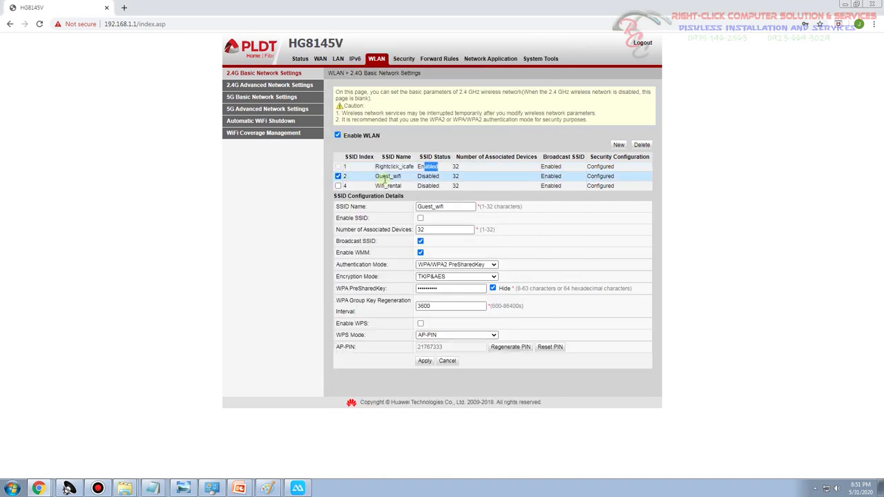
pyautogui.click(420, 218)
pyautogui.click(424, 361)
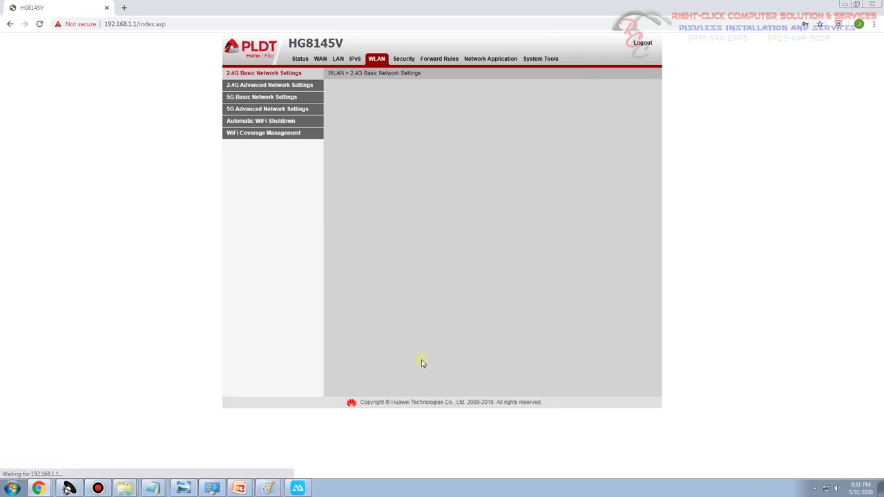
# Verify on the phone mirror that Guest_wifi is visible again, then bring the PowerPoint router-photos slide forward
pyautogui.click(297, 488)
pyautogui.scroll(1, 440, 285)
pyautogui.scroll(-1, 439, 285)
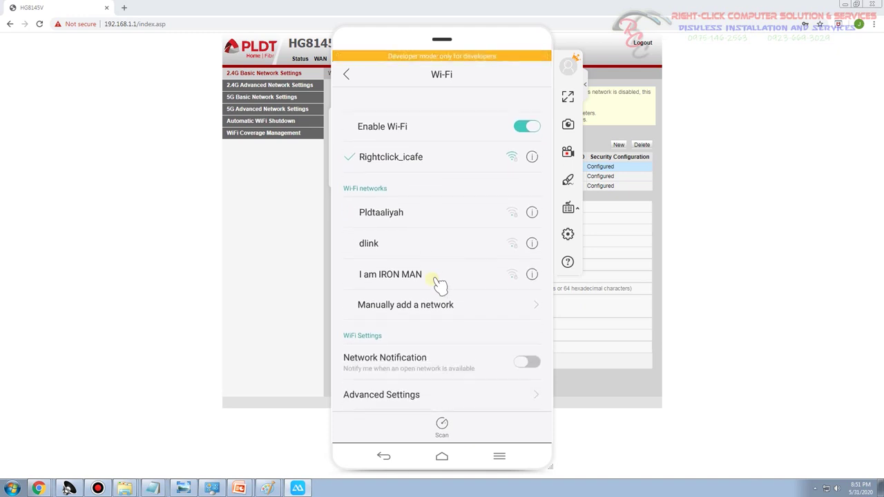
pyautogui.scroll(1, 440, 286)
pyautogui.scroll(-1, 440, 285)
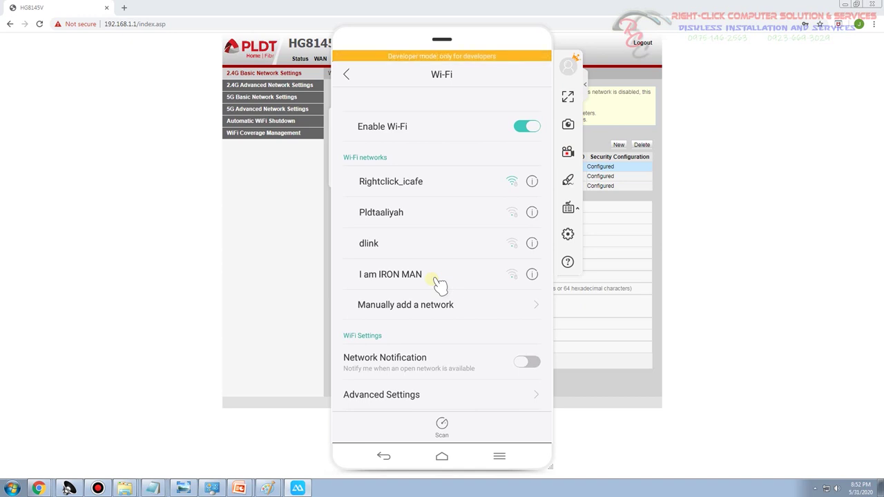
pyautogui.click(263, 253)
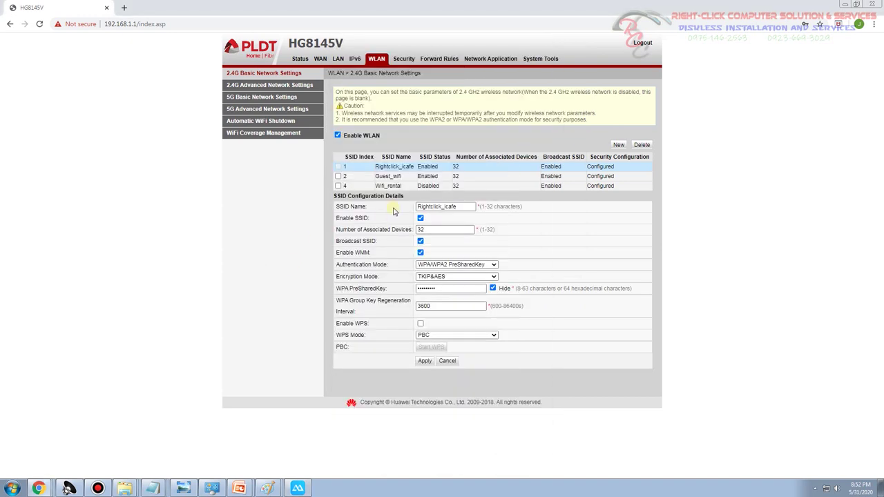
pyautogui.click(421, 174)
pyautogui.hotkey('alt', 'Tab')
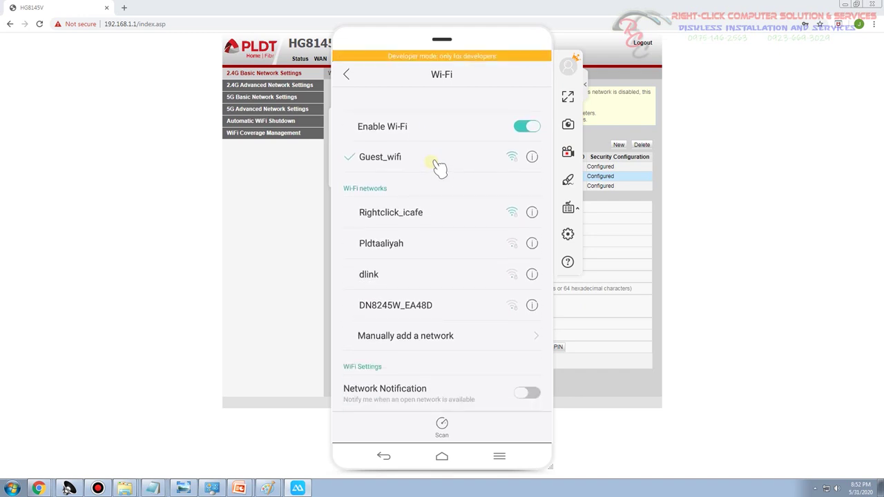
pyautogui.click(276, 228)
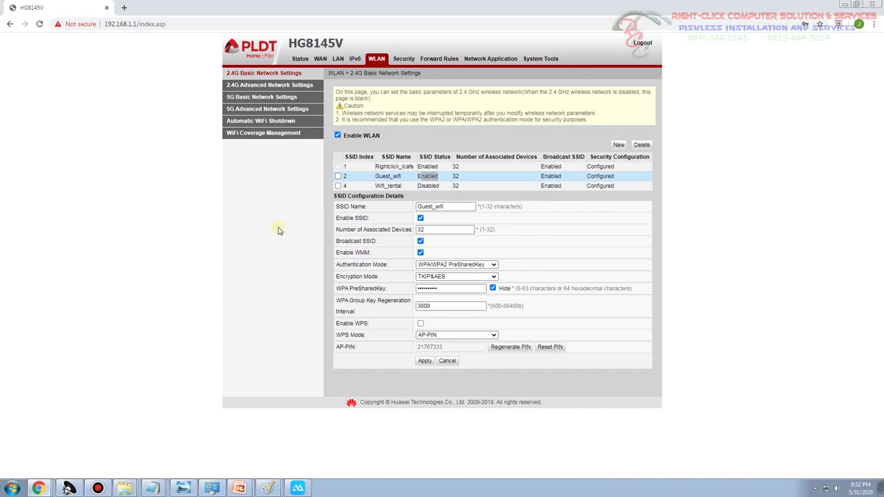
pyautogui.click(252, 465)
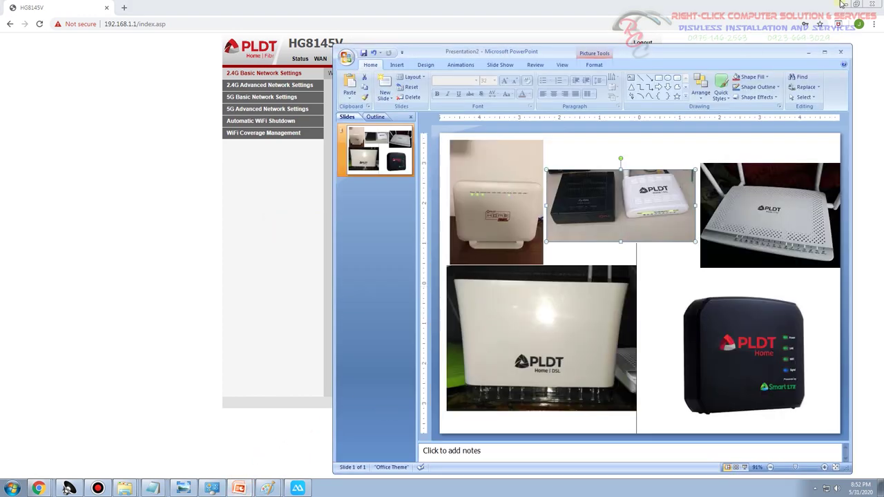
# Minimize the Chrome router admin window so only the PowerPoint slide remains
pyautogui.click(842, 5)
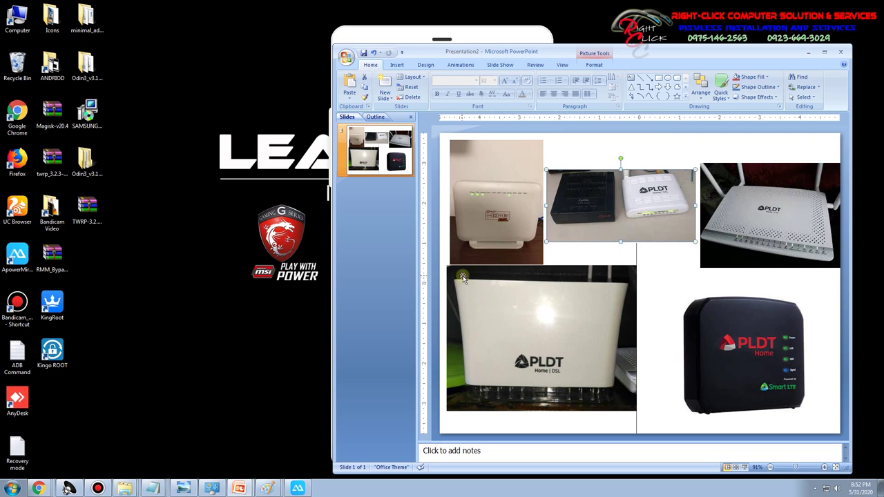